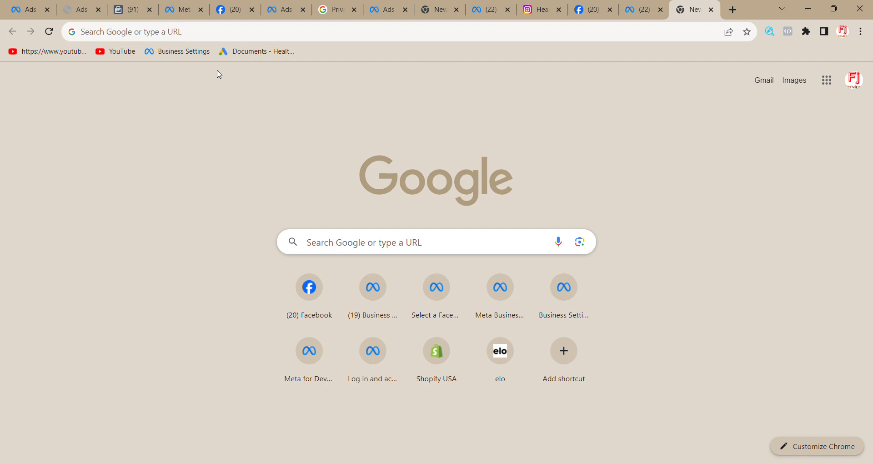
- Open the Ads Manager campaigns page at adsmanager.facebook.com/adsmanager/manage/campaigns
left_click(221, 35)
type("adsmana")
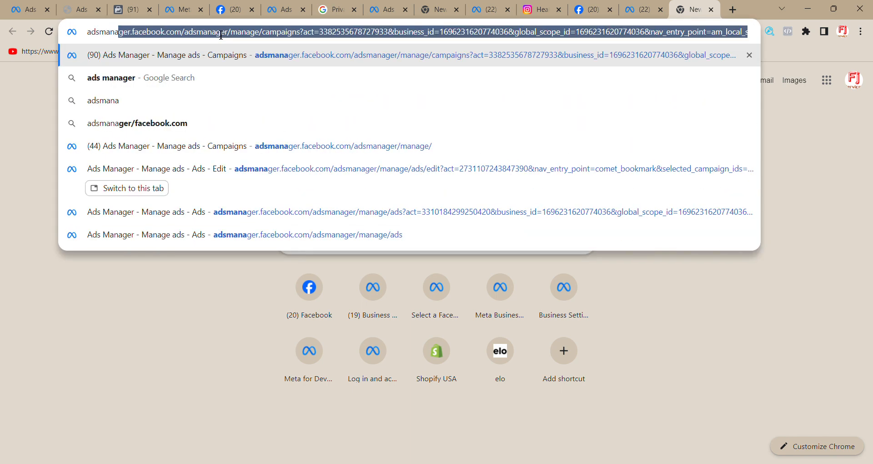
key("Left")
key("Right")
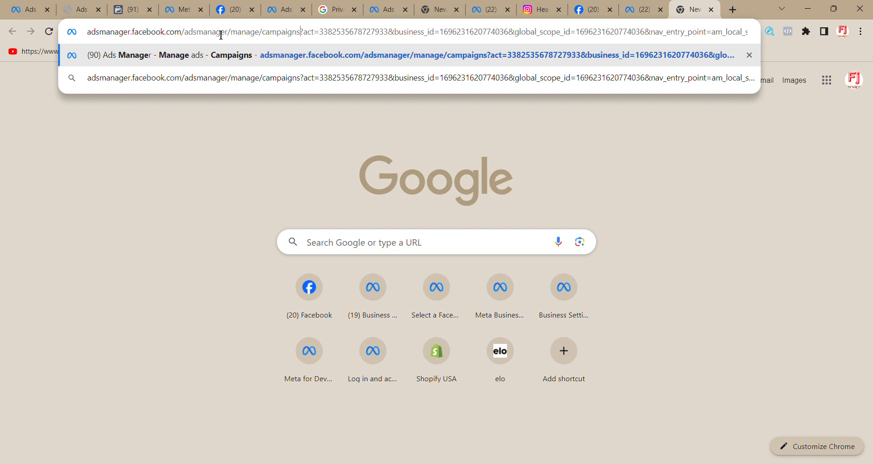
key("shift+End")
key("BackSpace")
key("Return")
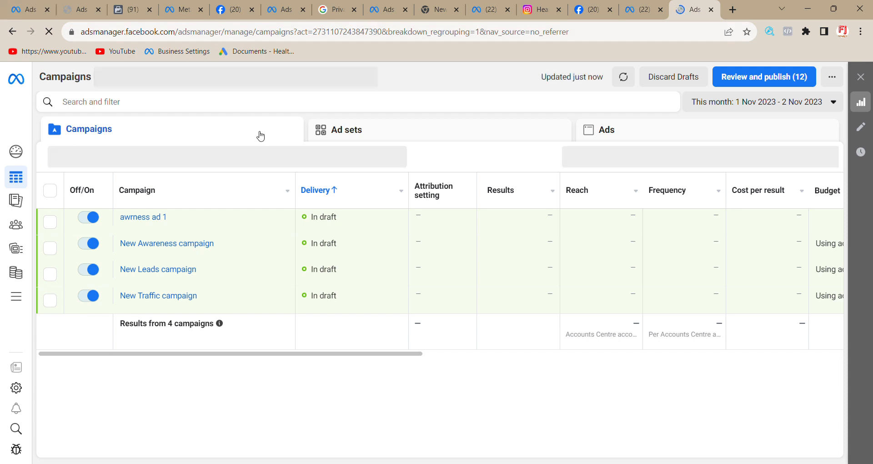
- Discard all unpublished drafts in the ad account and dismiss the payment method notice
left_click(671, 84)
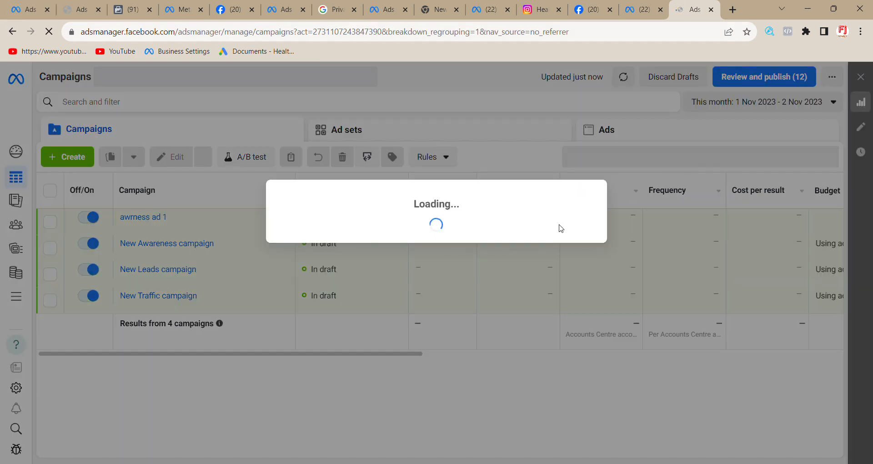
left_click(543, 241)
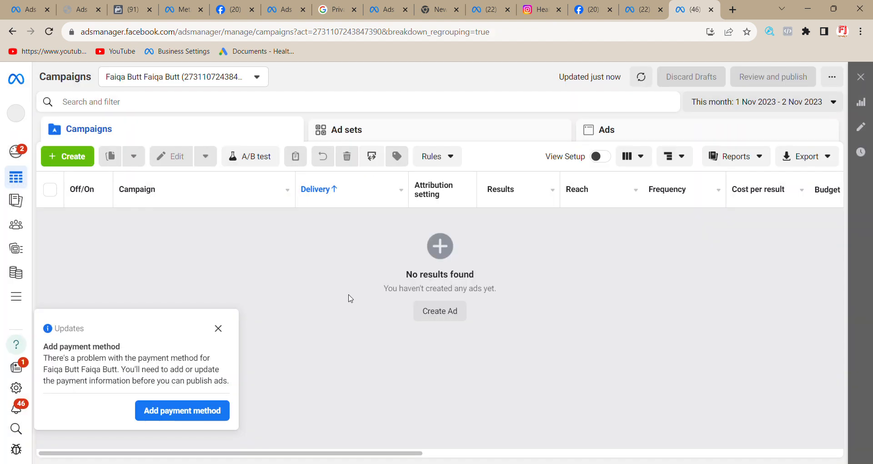
left_click(218, 329)
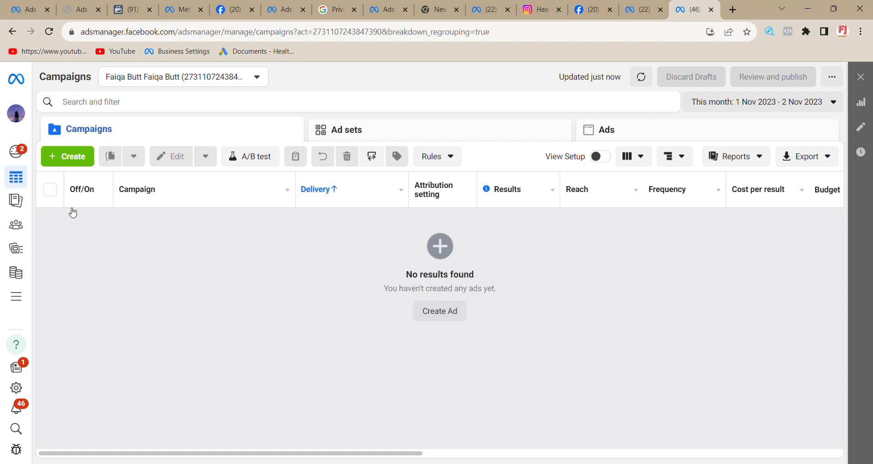
- Create a new campaign with the Sales objective using the Manual sales campaign setup
left_click(71, 155)
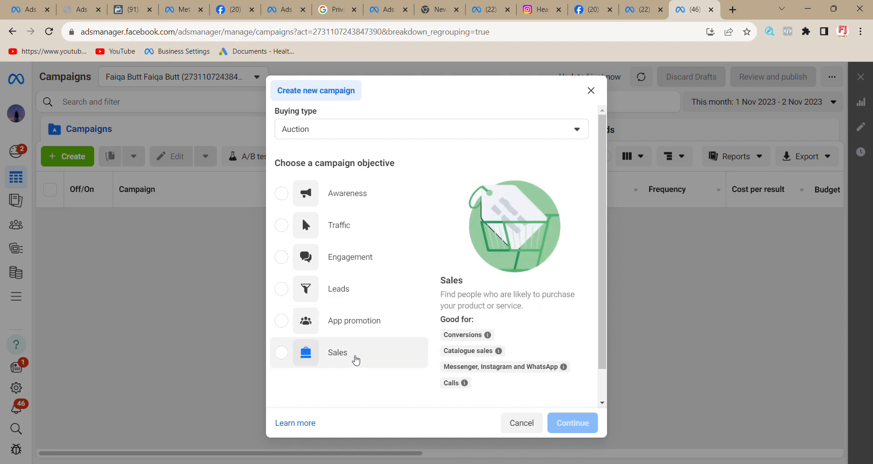
left_click(356, 360)
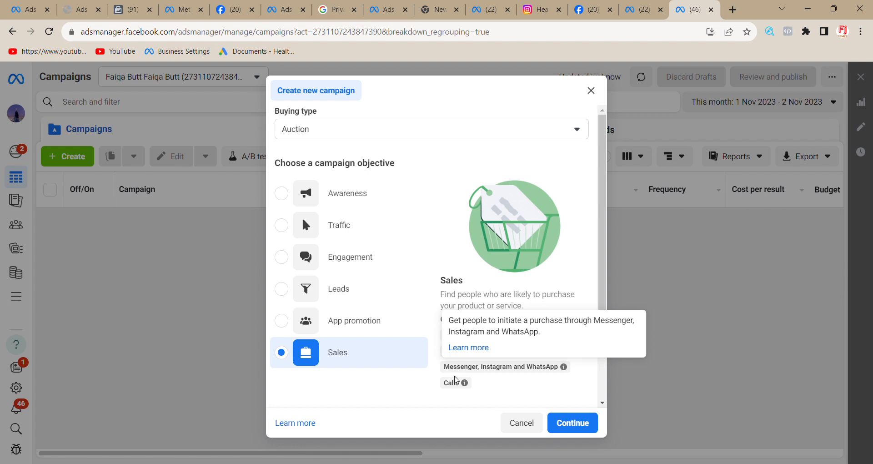
left_click(569, 422)
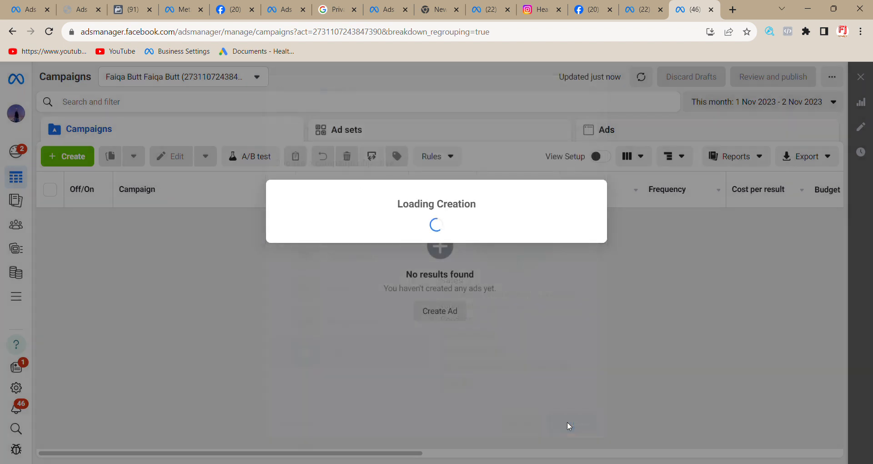
left_click(430, 326)
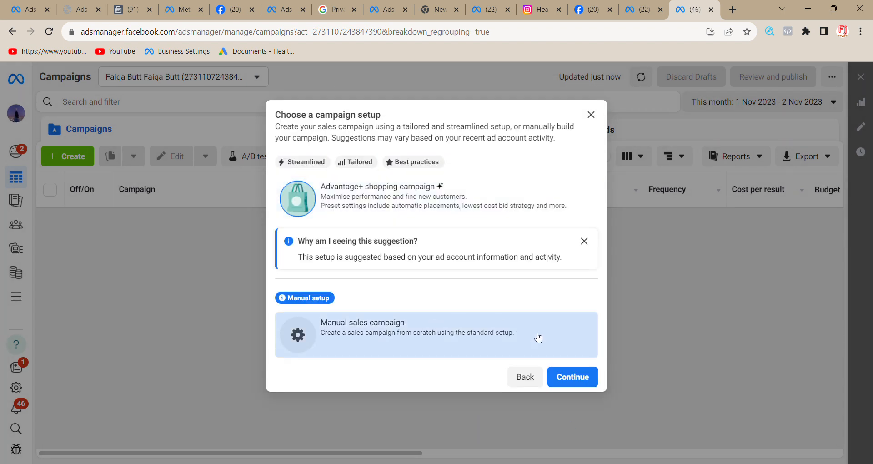
left_click(575, 381)
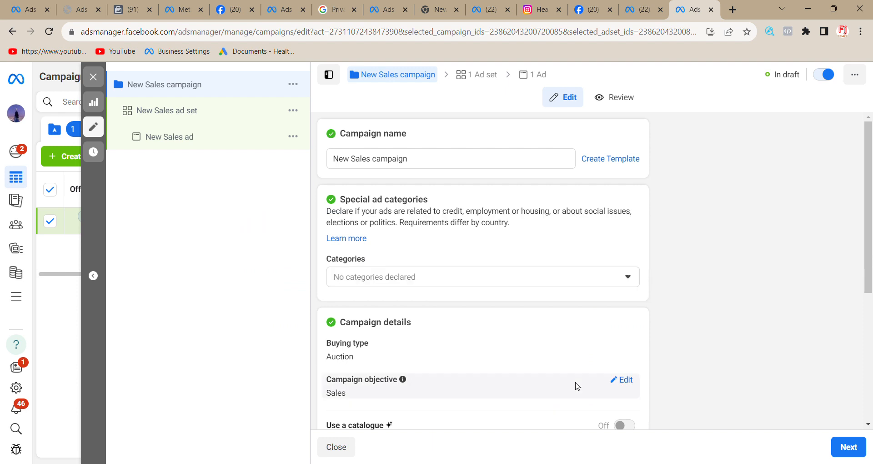
- Turn on Advantage campaign budget for the New Sales campaign and open the New Sales ad set's conversion settings
left_click_drag(576, 386, 573, 320)
left_click(802, 308)
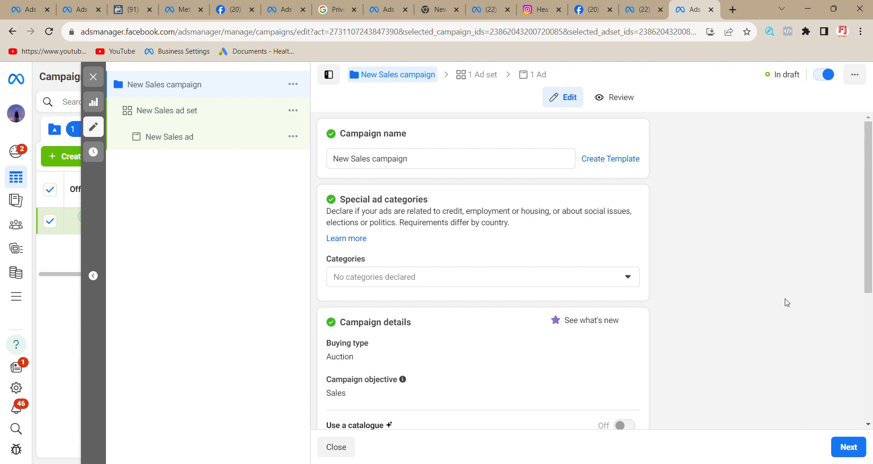
left_click(445, 165)
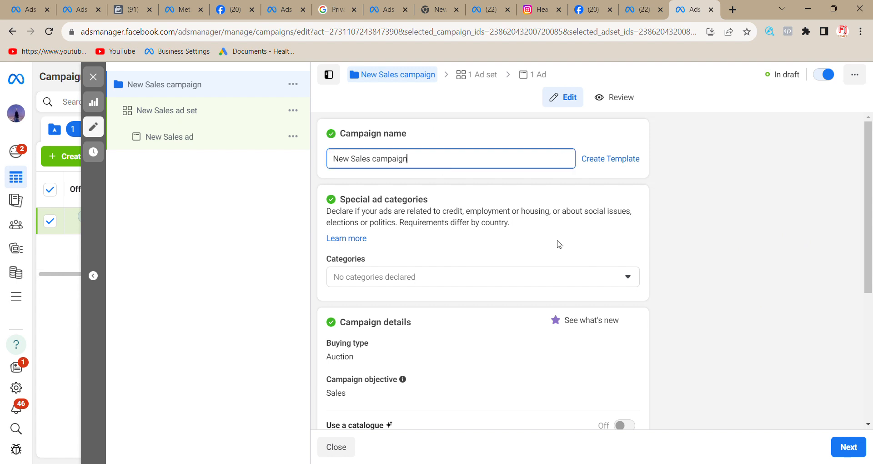
scroll(559, 244, "down", 5)
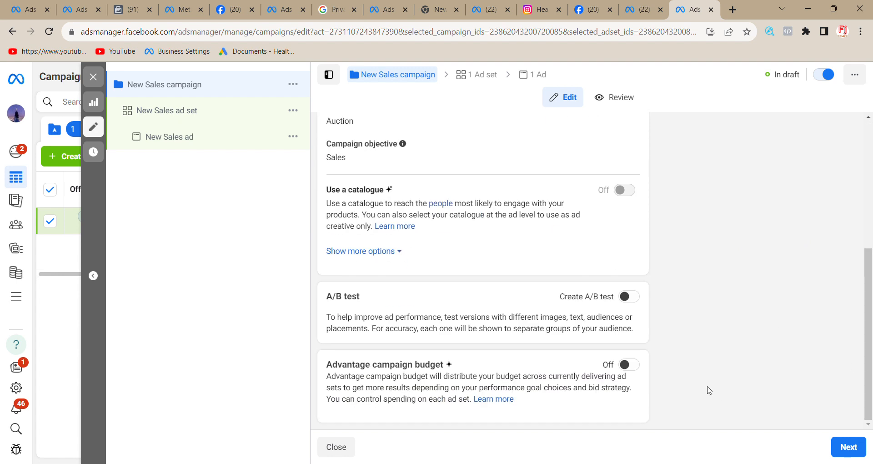
left_click(630, 365)
scroll(673, 346, "down", 3)
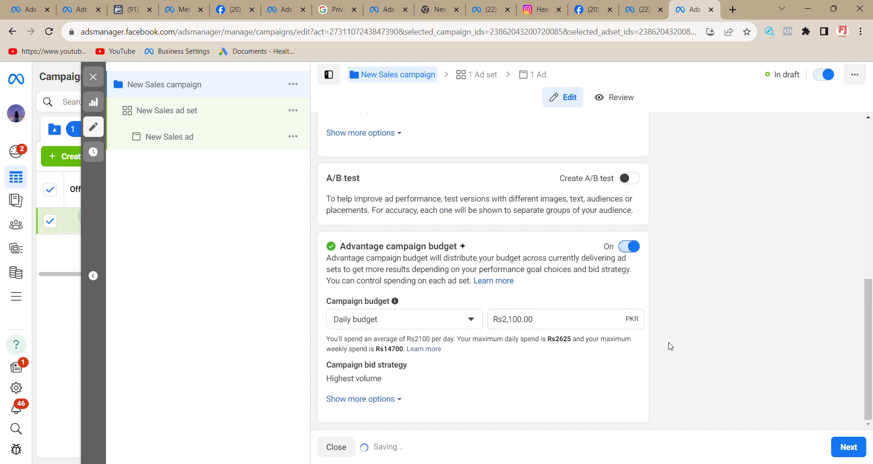
left_click(191, 112)
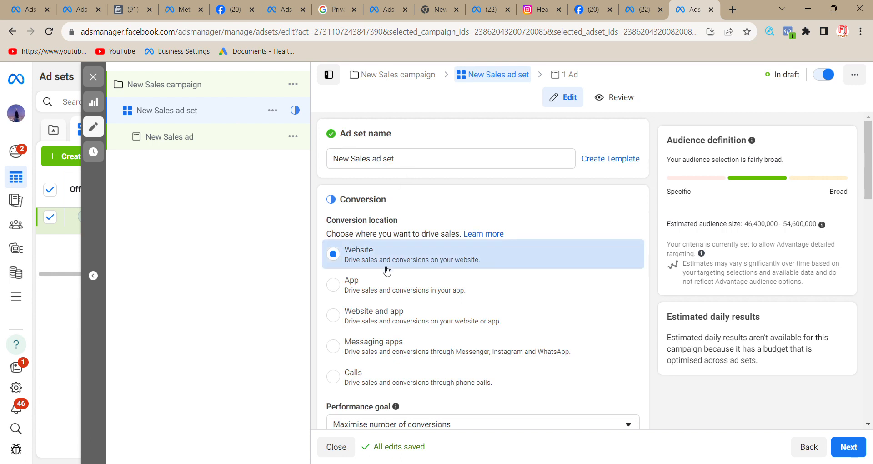
scroll(380, 265, "down", 1)
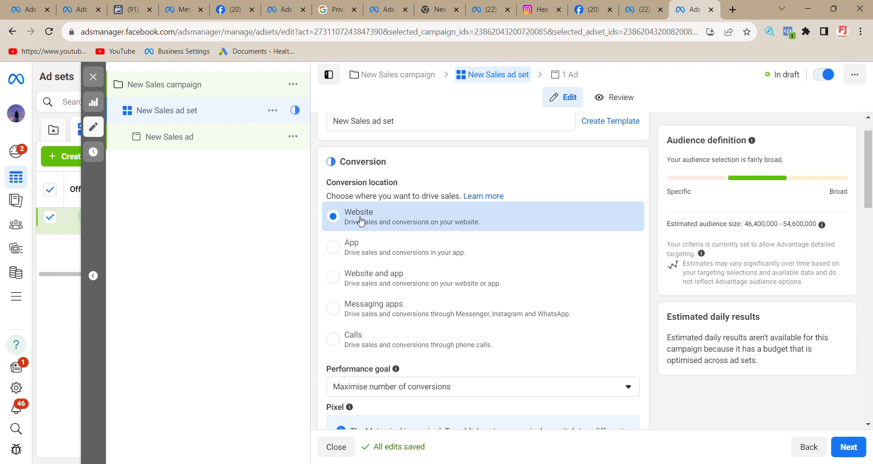
- Look through the business's datasets in Business settings and view the details of Sorun's pixel
left_click(666, 5)
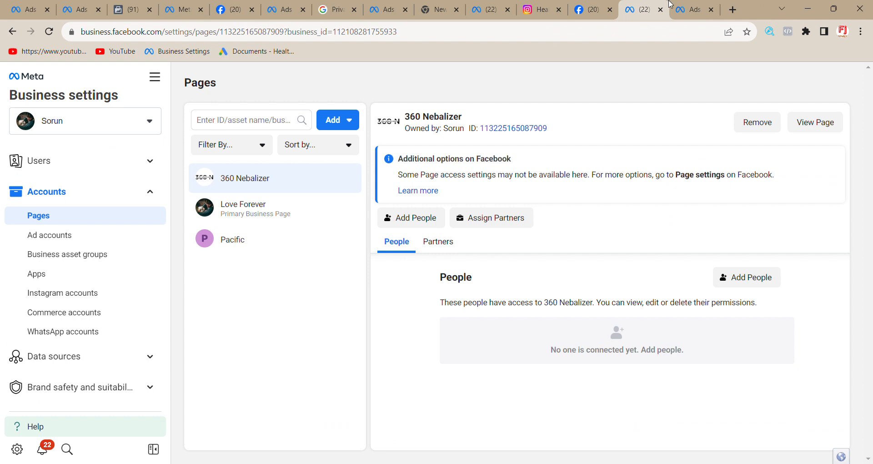
scroll(82, 282, "down", 1)
scroll(76, 312, "down", 2)
left_click(73, 185)
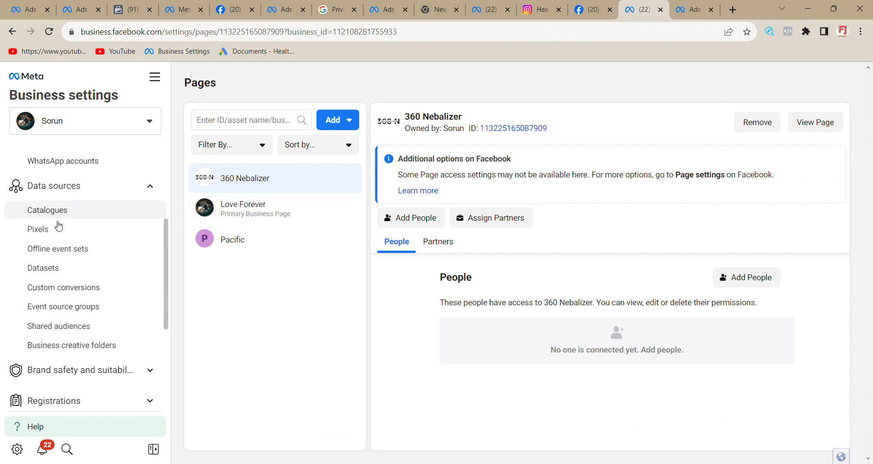
left_click(55, 248)
left_click(51, 268)
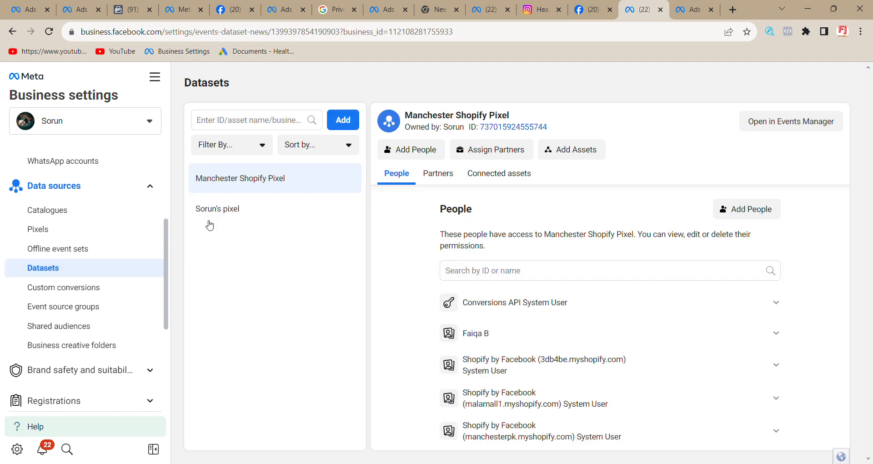
left_click(260, 220)
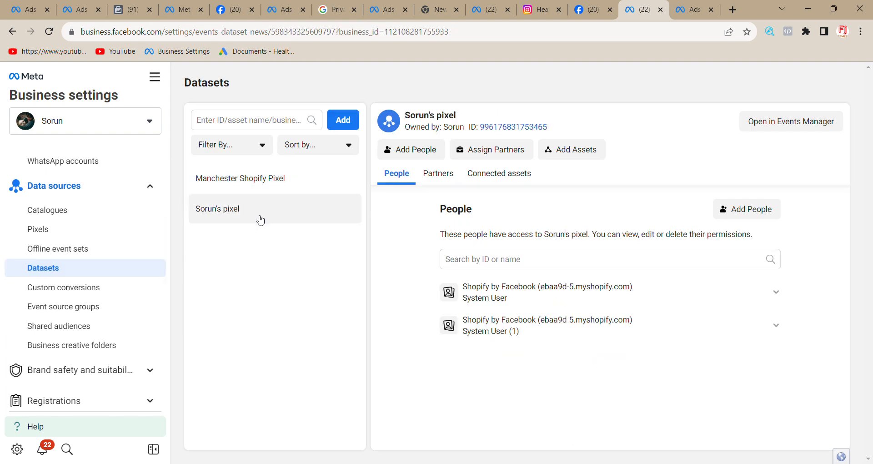
- Return to Ads Manager, check the ad set's pixel section, and close the editor without publishing the drafts
left_click(691, 9)
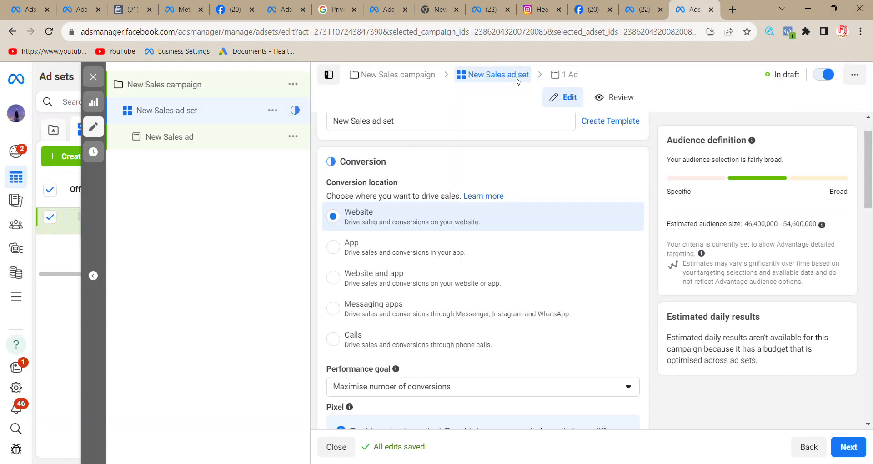
scroll(369, 339, "down", 3)
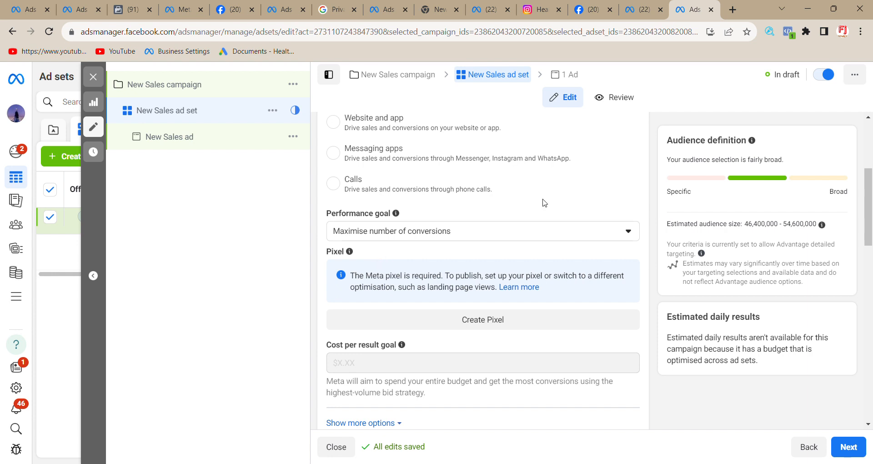
left_click(95, 80)
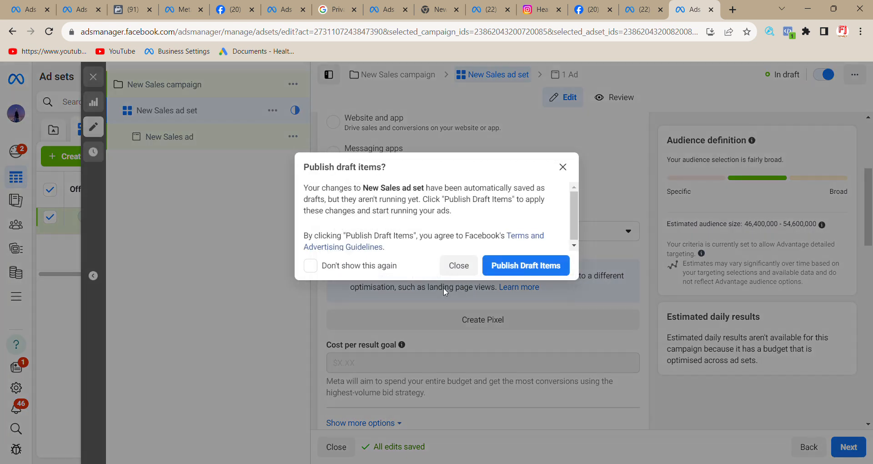
left_click(457, 264)
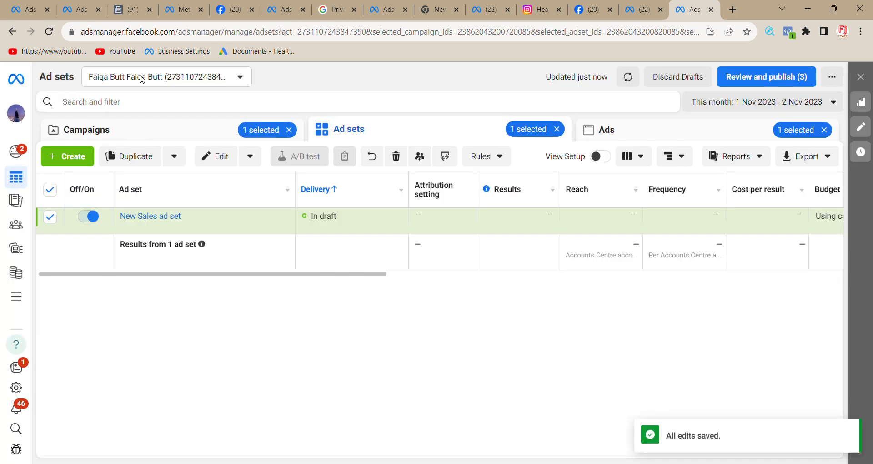
- Open the Acc 5 ad account in Ads Manager from Business settings and discard its unpublished drafts
key("ctrl+shift+Tab")
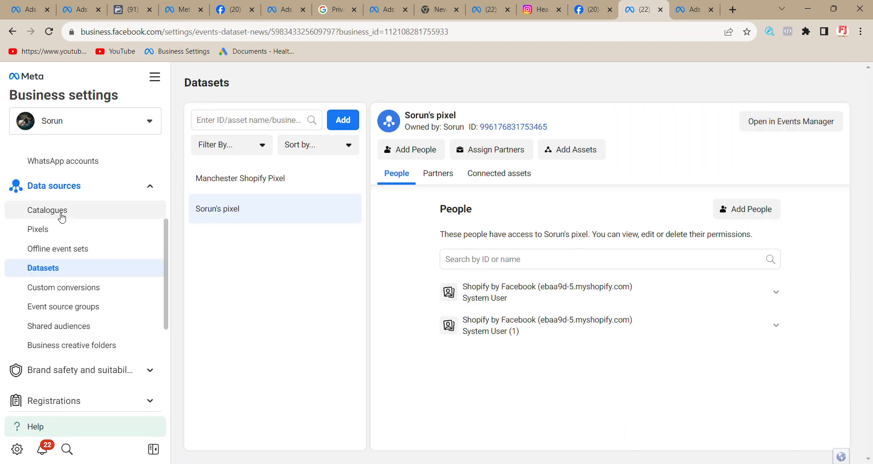
scroll(59, 216, "up", 4)
left_click(70, 242)
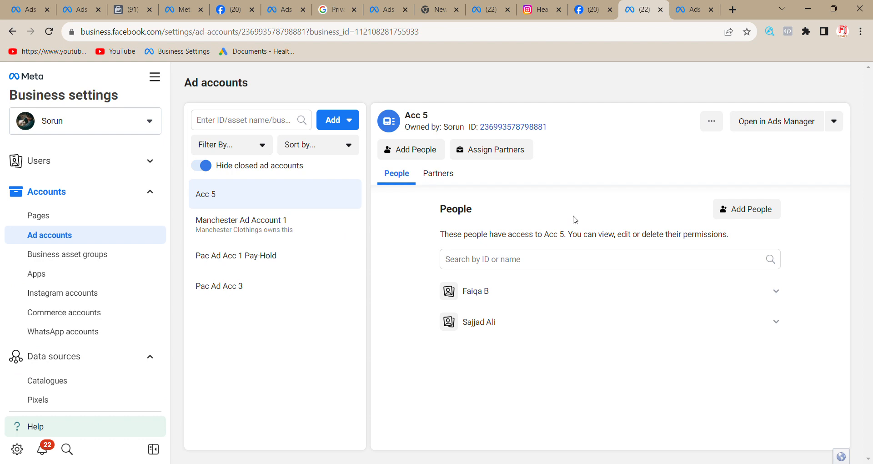
left_click(758, 123)
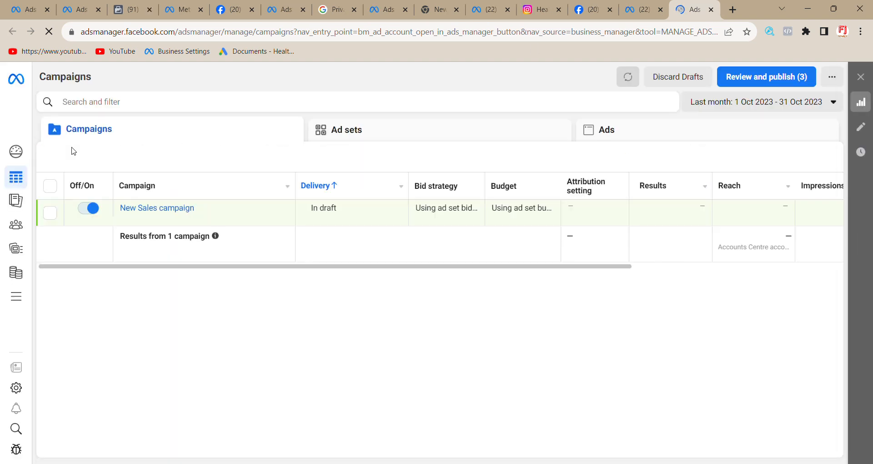
left_click(677, 86)
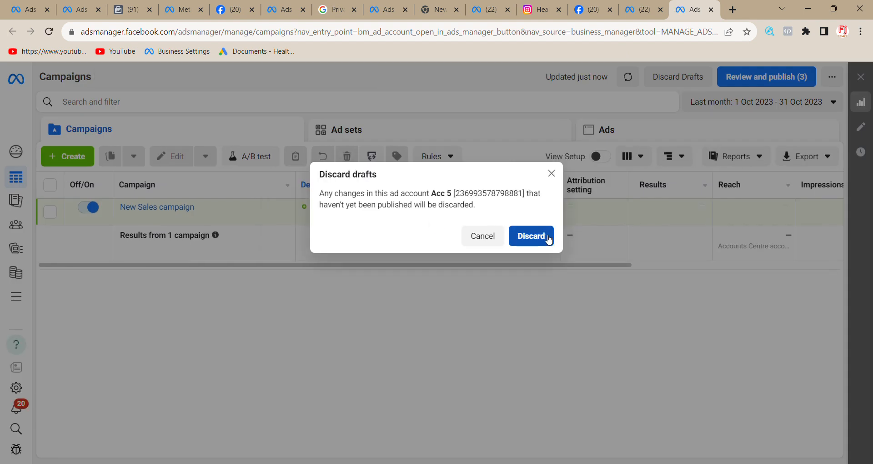
left_click(531, 236)
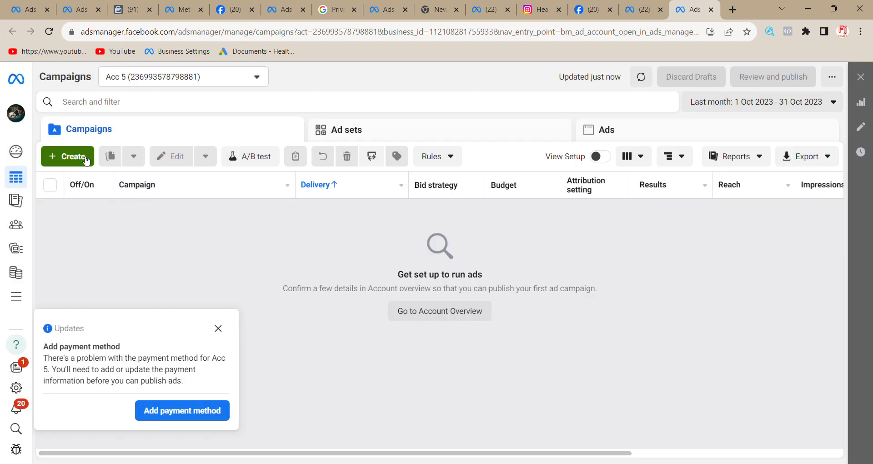
- Create a manual sales campaign in the Acc 5 ad account with the Sales objective
left_click(67, 156)
scroll(353, 385, "down", 2)
left_click(353, 334)
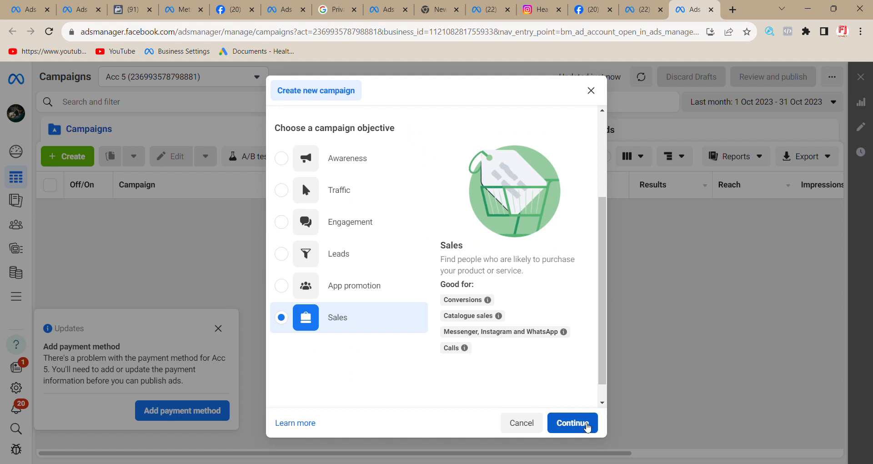
left_click(579, 424)
left_click(478, 331)
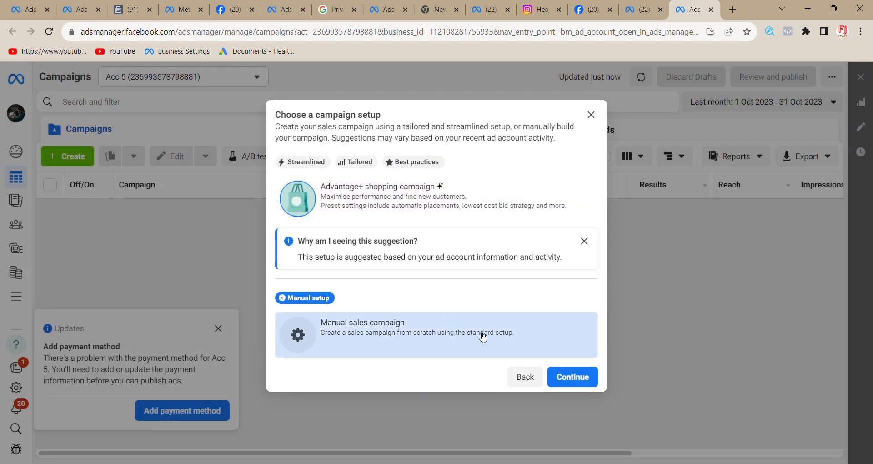
left_click(572, 417)
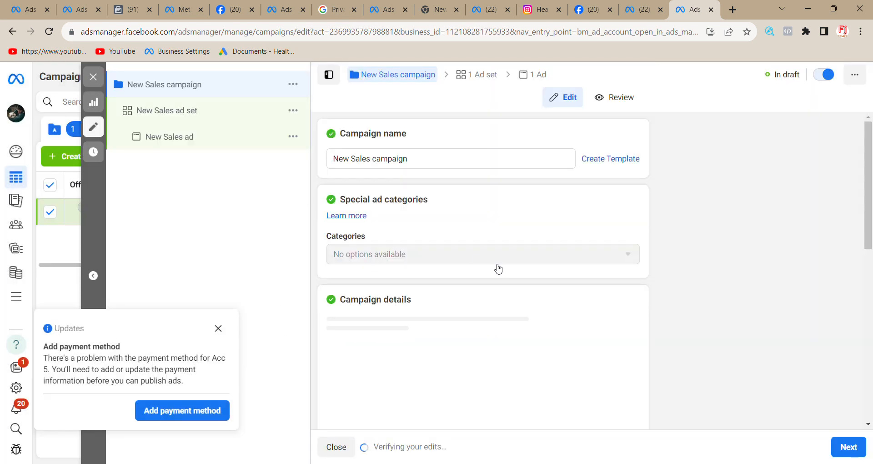
- Cancel the Advantage+ shopping A/B test attached to the New Sales campaign
scroll(524, 296, "down", 1)
scroll(526, 297, "down", 6)
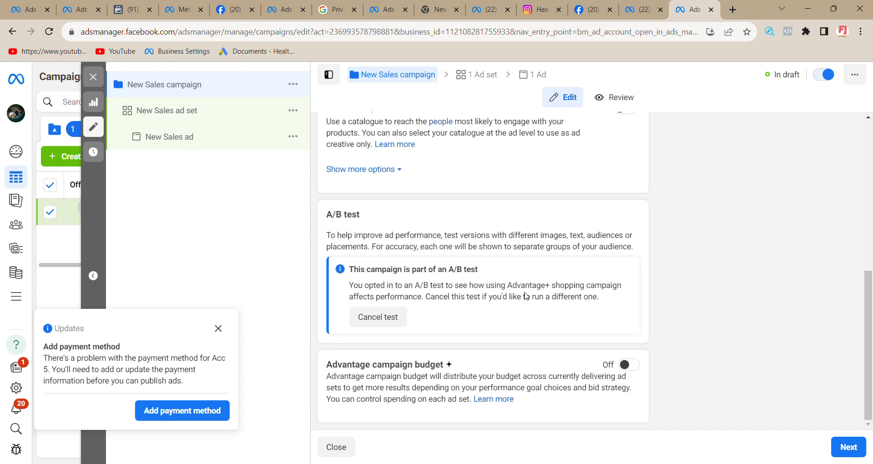
left_click(395, 321)
left_click(562, 234)
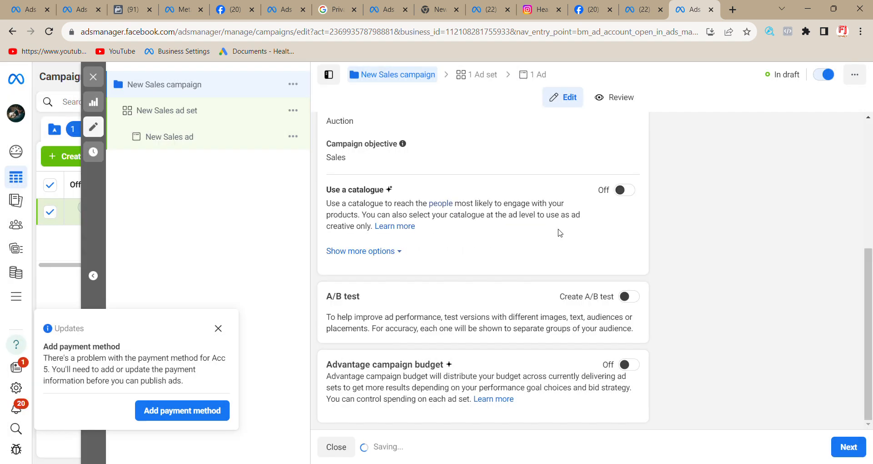
- Select Sorun's pixel for website conversions in the New Sales ad set and open the list of conversion events
left_click(218, 329)
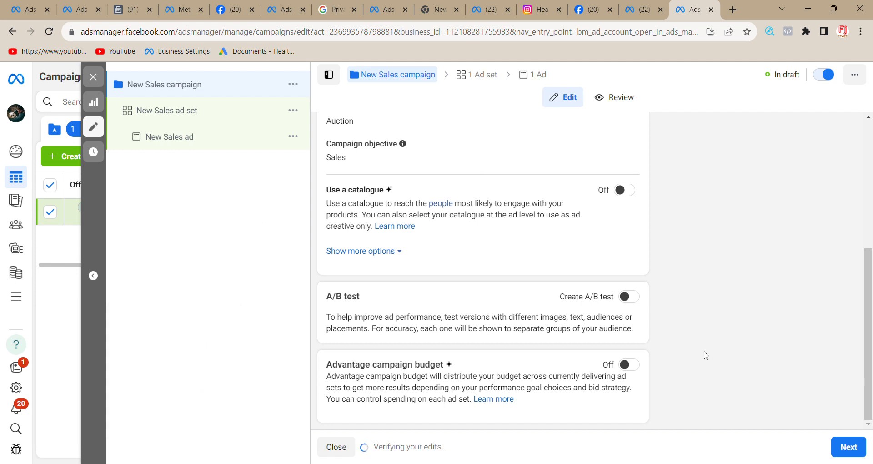
left_click(215, 112)
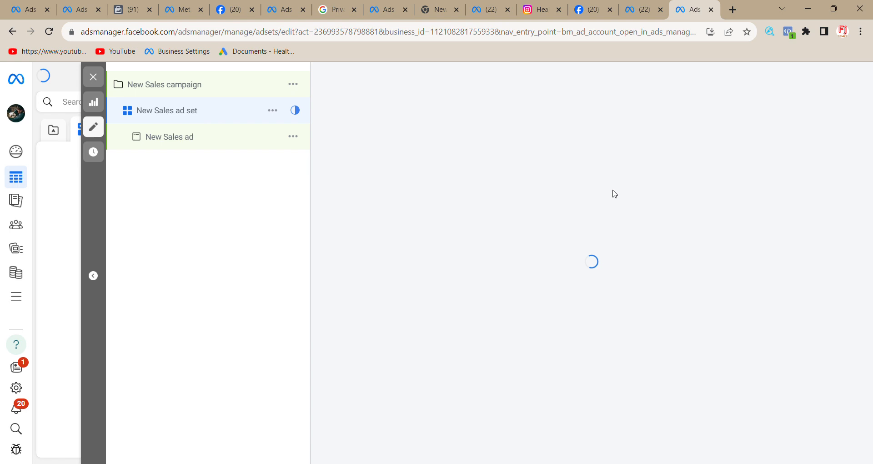
scroll(615, 194, "down", 3)
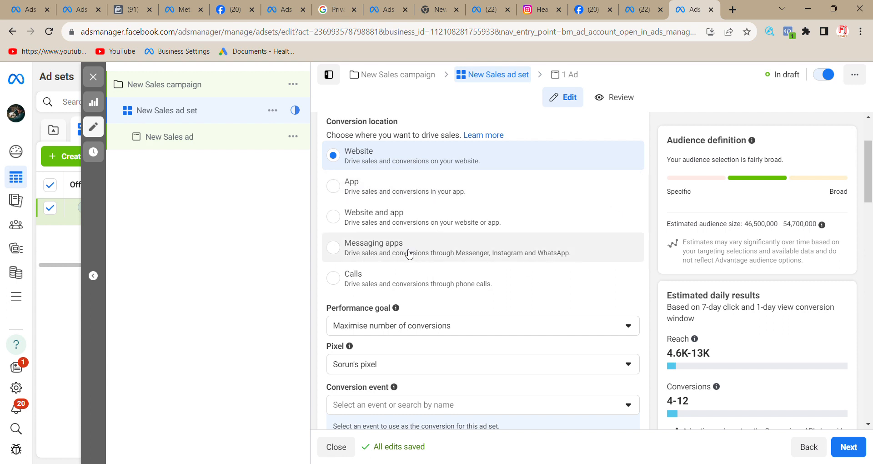
scroll(376, 306, "down", 3)
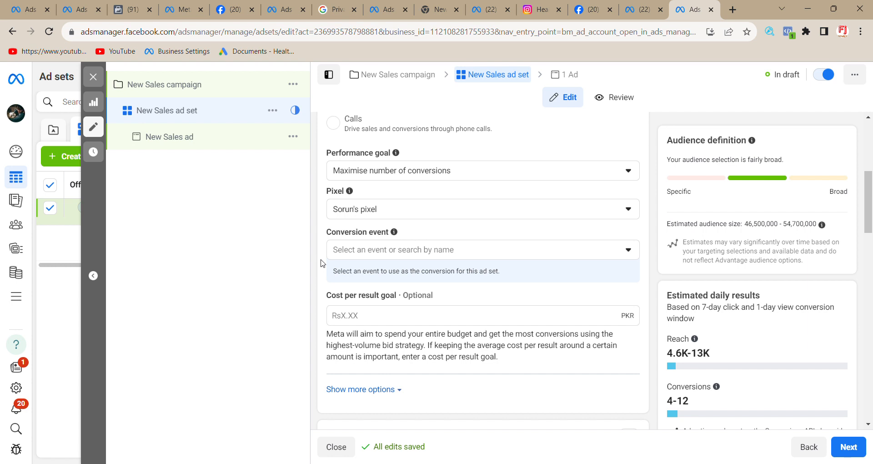
left_click(362, 212)
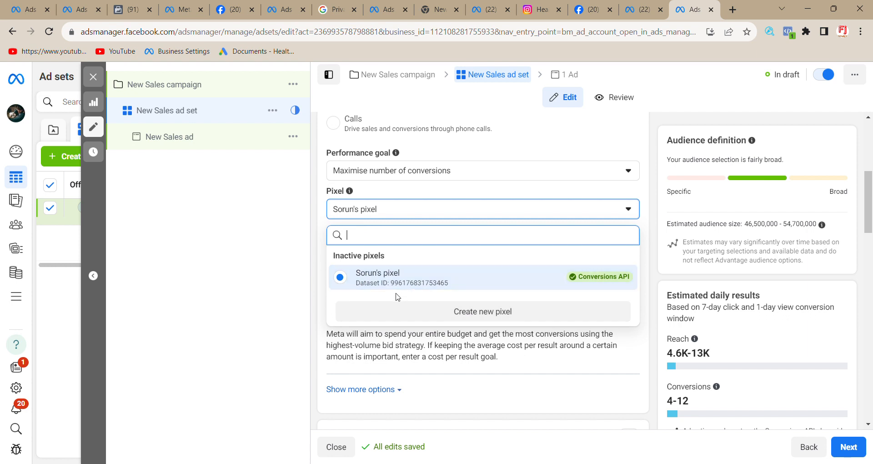
left_click(384, 283)
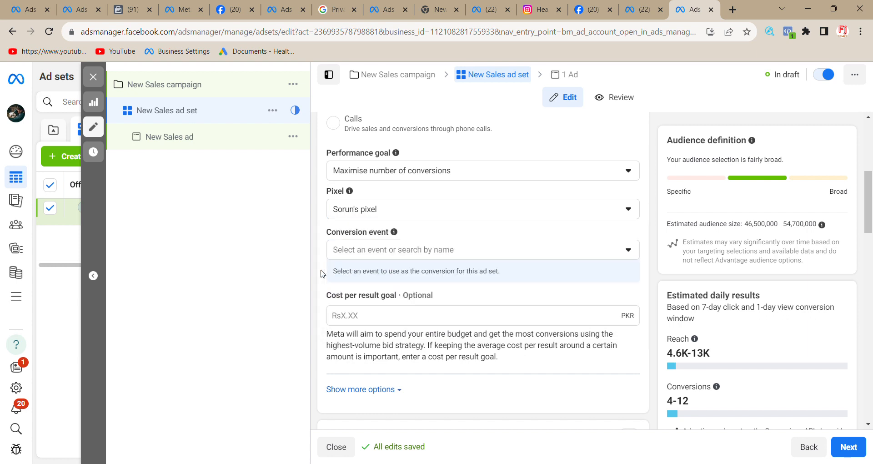
left_click(398, 251)
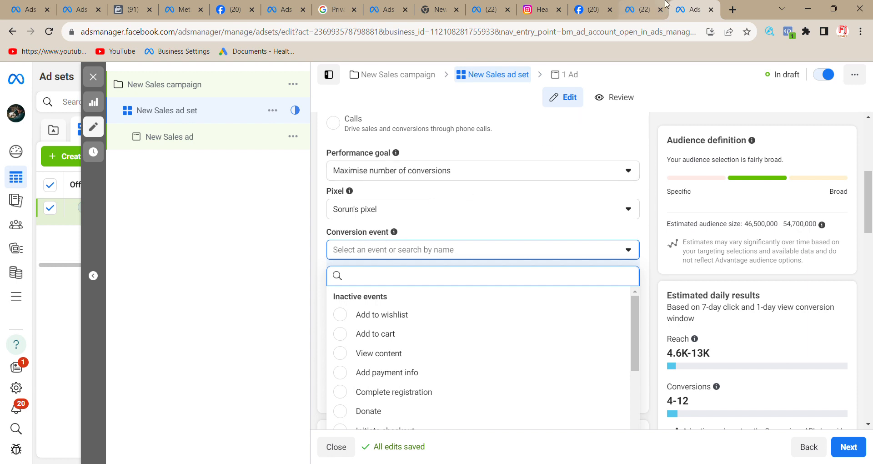
- Switch to Business settings and view the connected assets of Sorun's pixel under Datasets
left_click(642, 10)
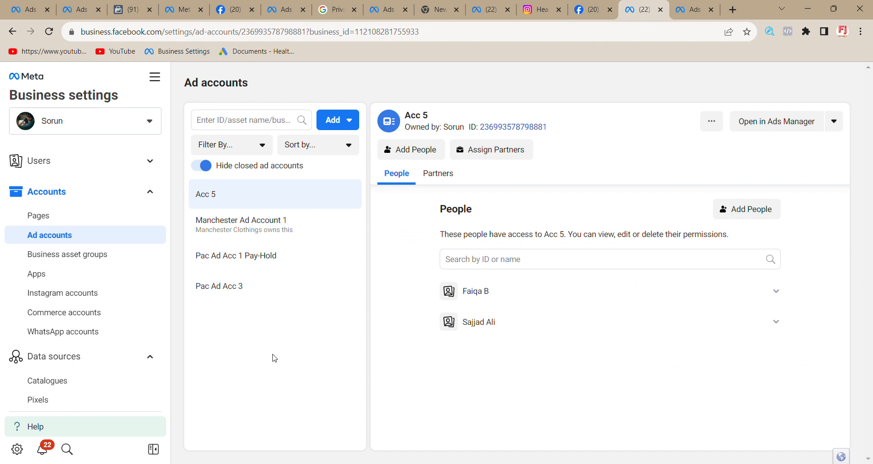
scroll(68, 331, "down", 2)
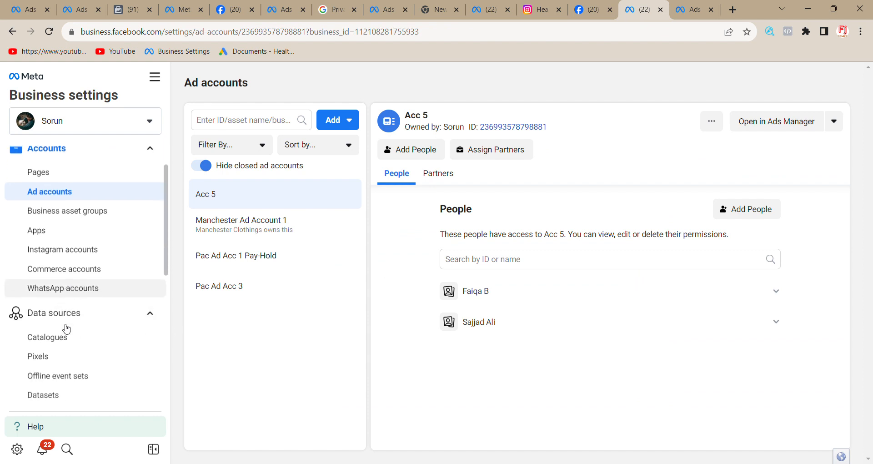
left_click(54, 382)
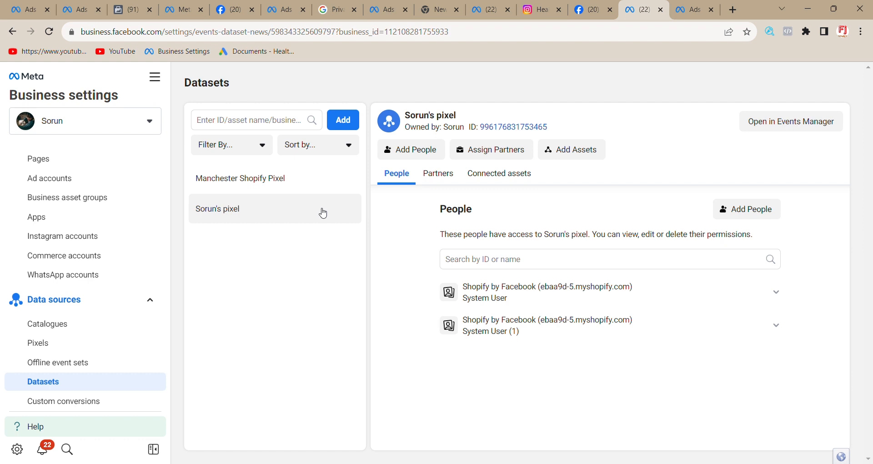
left_click(499, 173)
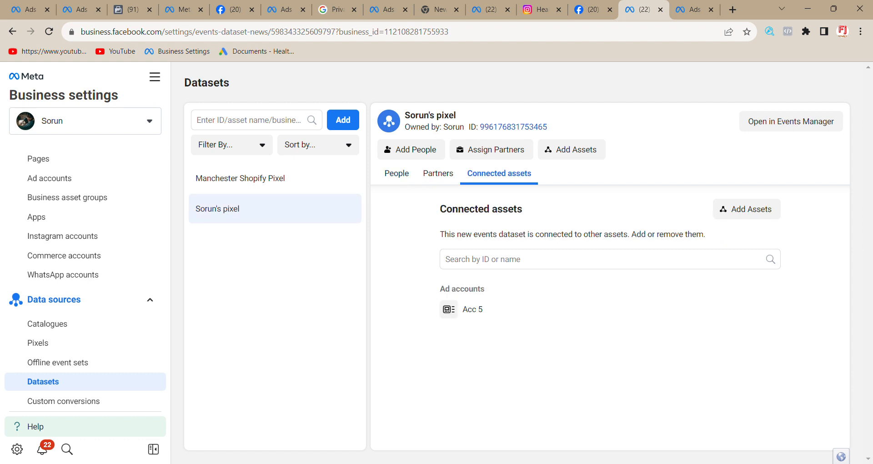
- Check which ad accounts can be added to Sorun's pixel, and open its connected ad account Acc 5
left_click(747, 209)
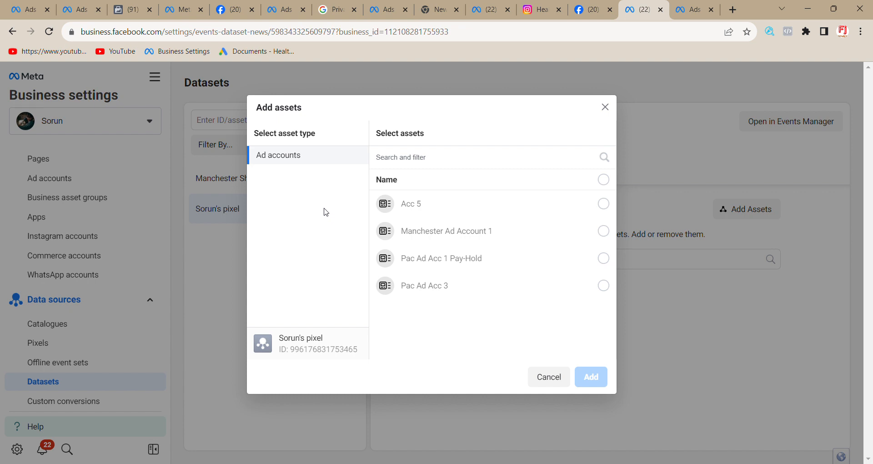
left_click(606, 108)
mouse_move(539, 305)
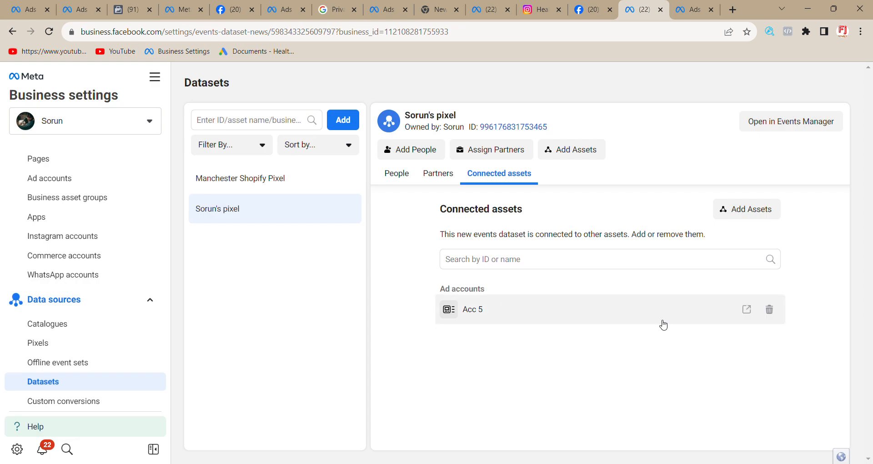
left_click(747, 310)
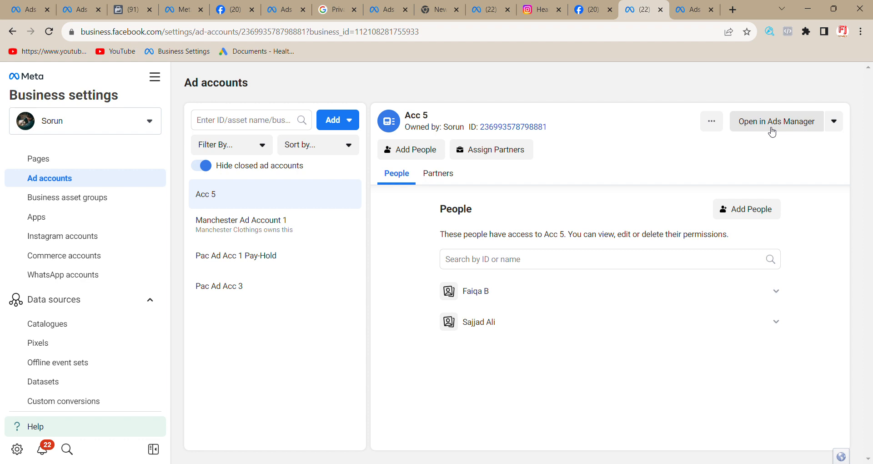
- Close the Business settings and Ads Manager tabs and reopen both to return to the New Sales ad set
key("ctrl+w")
key("ctrl+w")
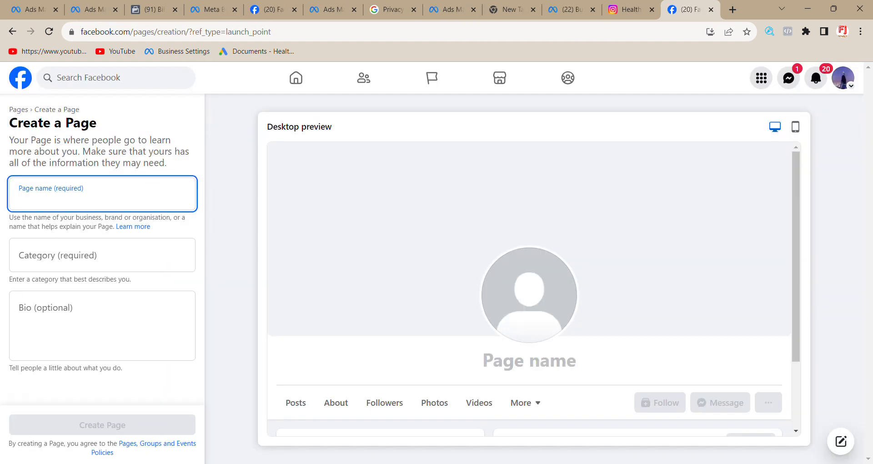
key("ctrl+shift+t")
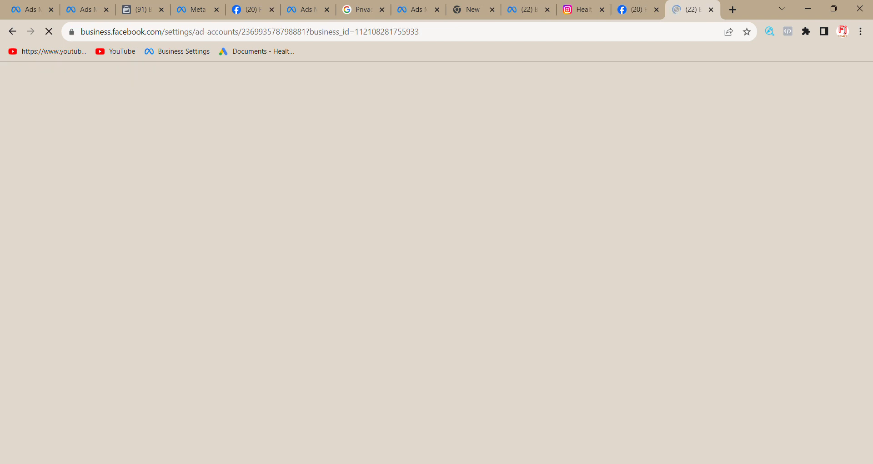
key("ctrl+shift+t")
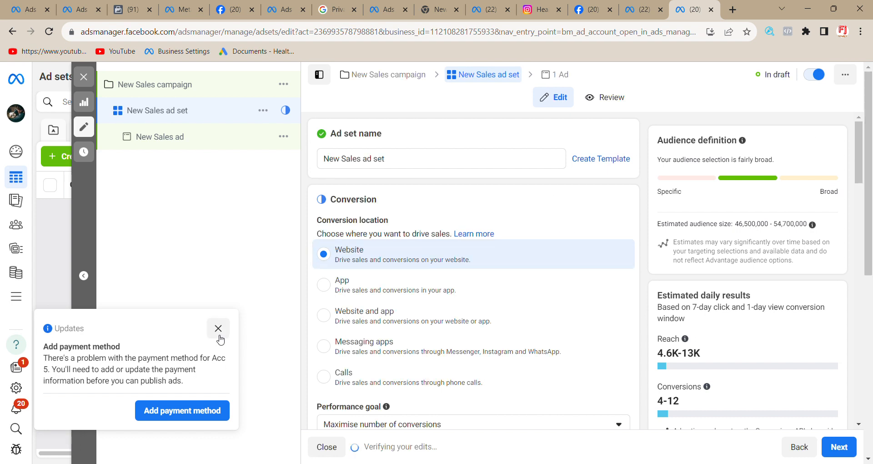
- Dismiss the payment method notice and set the New Sales ad set's conversion event to Add to cart
left_click(218, 329)
scroll(394, 338, "down", 2)
scroll(395, 339, "down", 3)
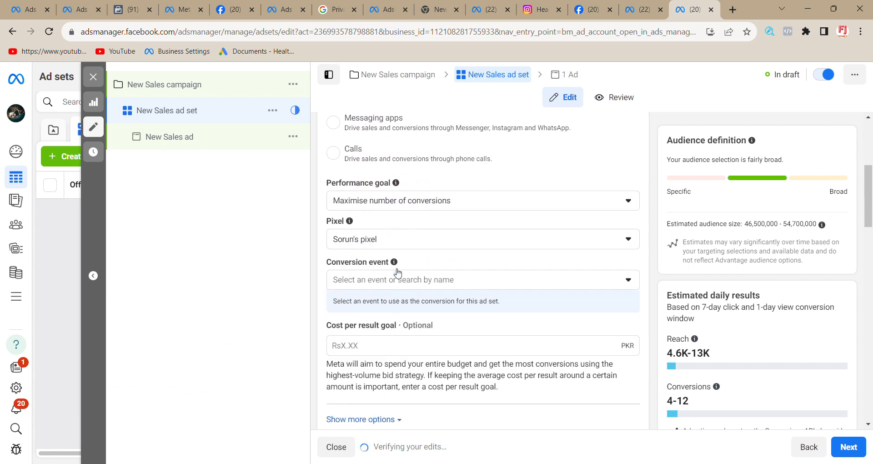
left_click(406, 284)
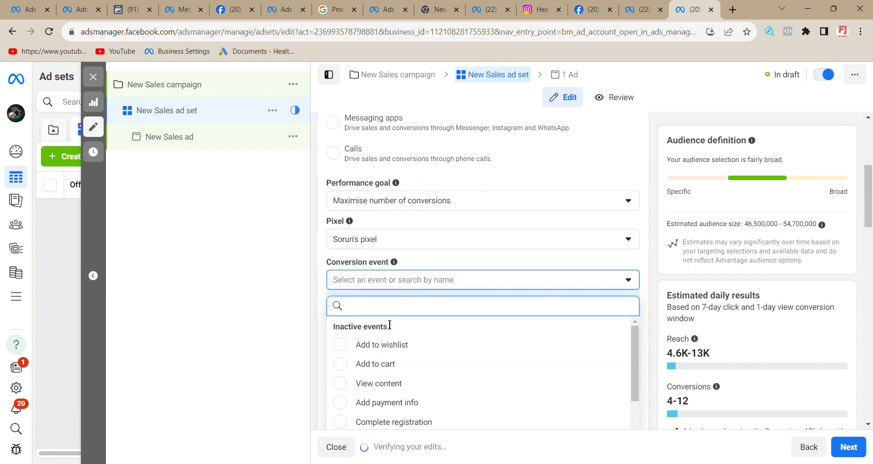
left_click(348, 368)
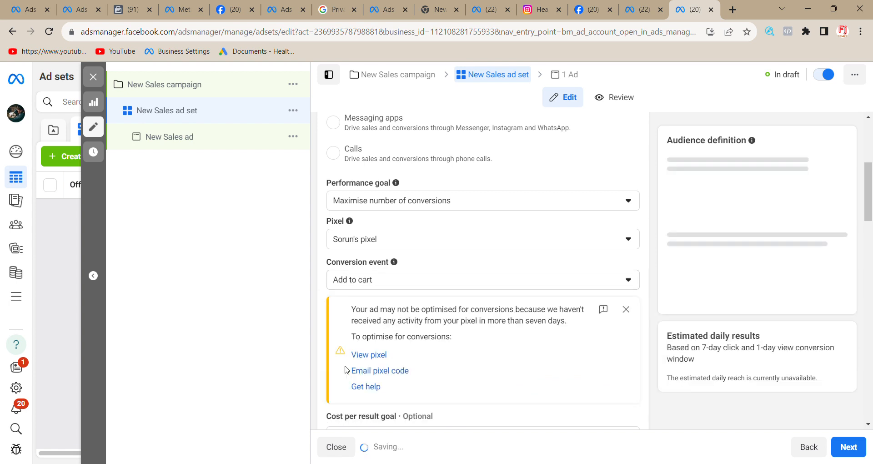
- Set the New Sales ad set's conversion event to Purchase
left_click(405, 280)
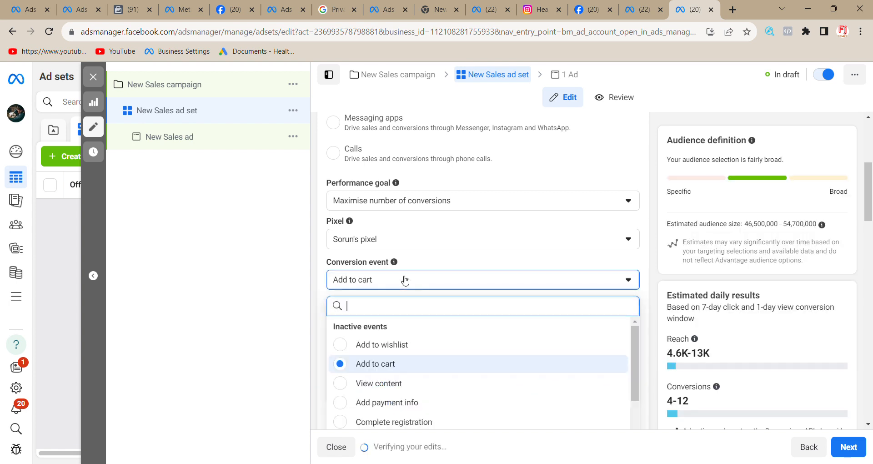
scroll(435, 409, "down", 3)
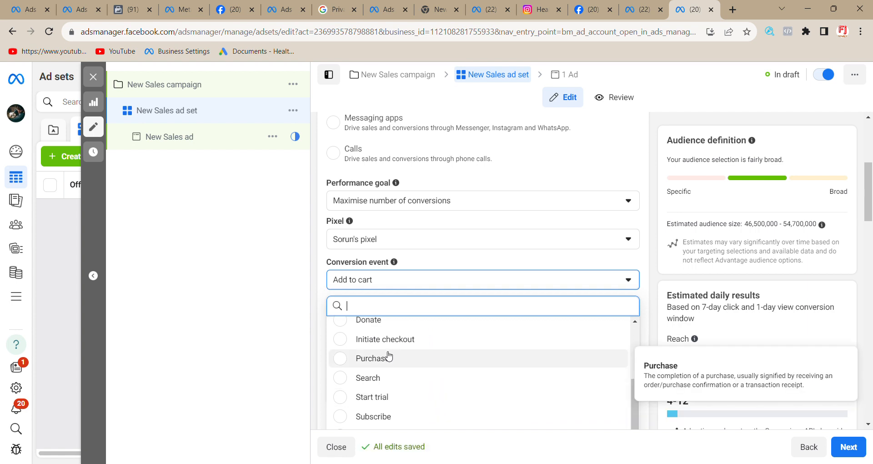
left_click(387, 358)
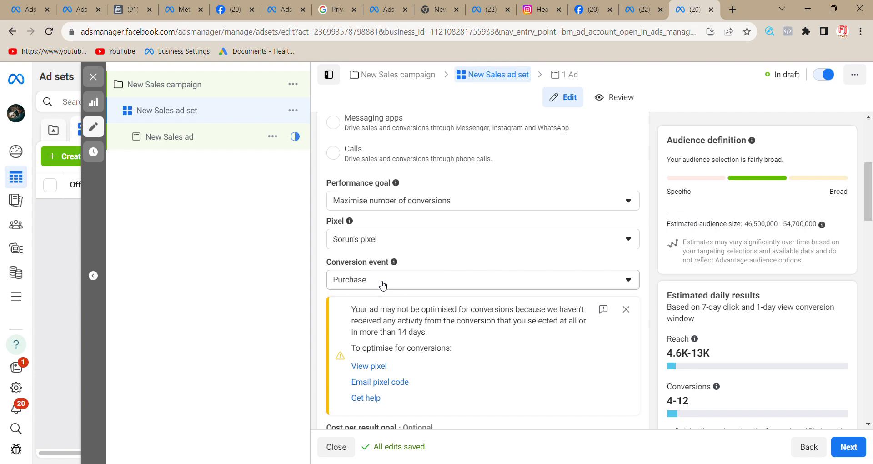
- Review the ad set's budget, audience and placement settings, and the New Sales ad's catalogue carousel options
scroll(382, 284, "down", 15)
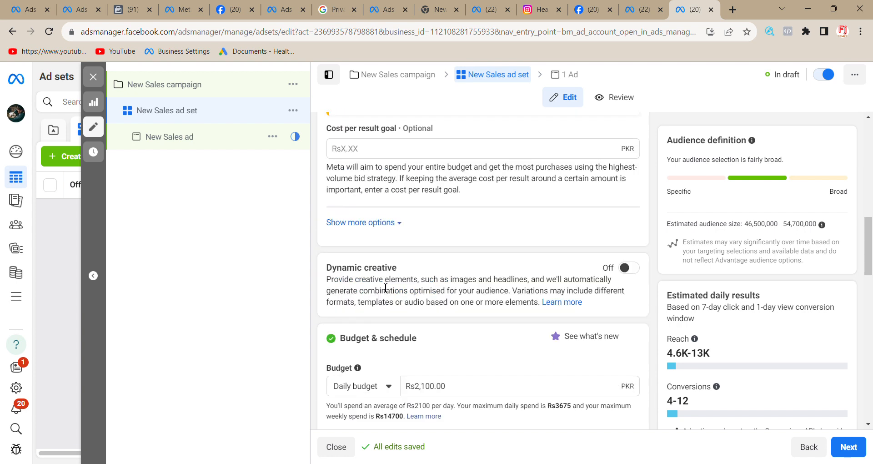
scroll(382, 284, "down", 8)
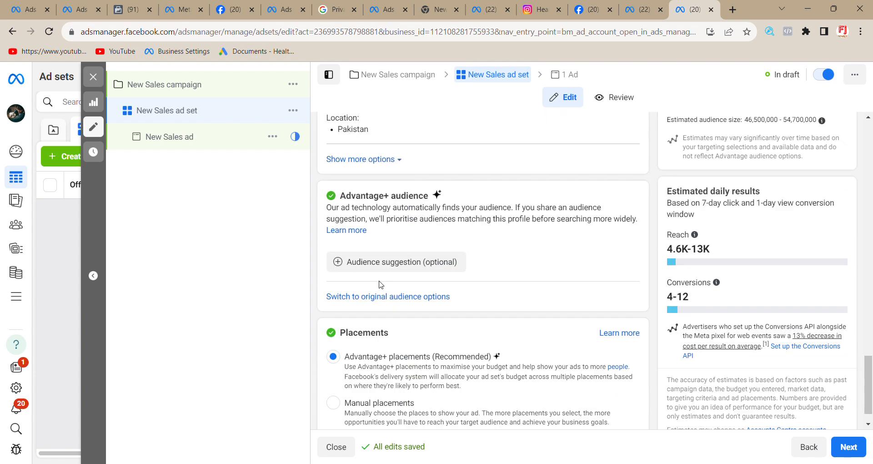
left_click(173, 147)
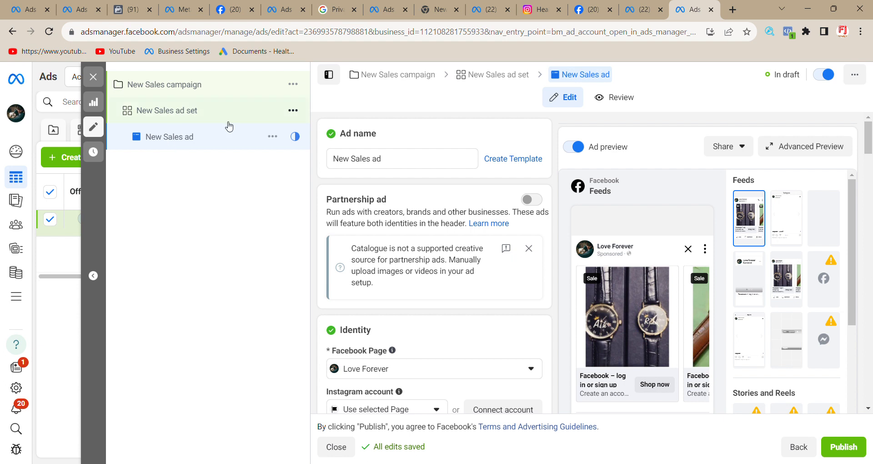
scroll(469, 312, "down", 3)
scroll(468, 312, "down", 10)
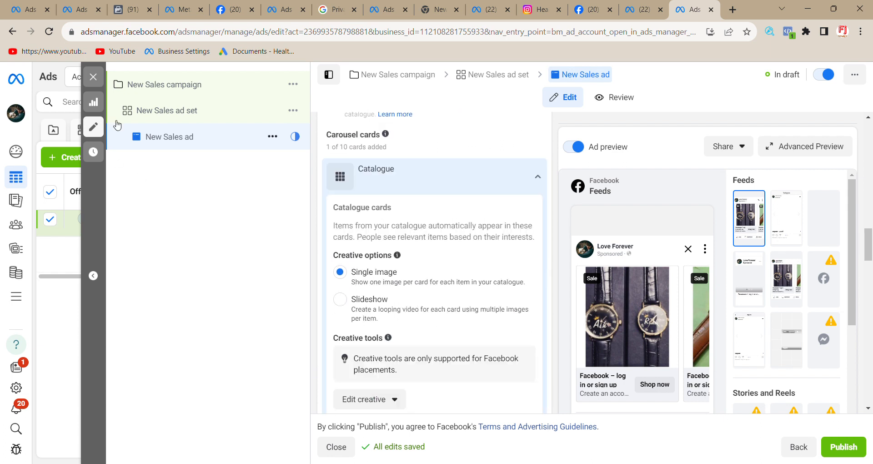
- Check the New Sales campaign's objective and its catalogue setting
left_click(172, 85)
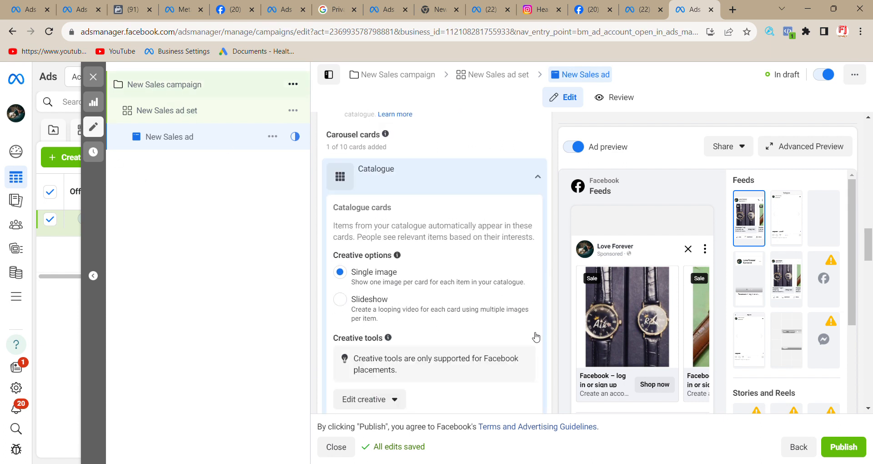
scroll(482, 319, "down", 5)
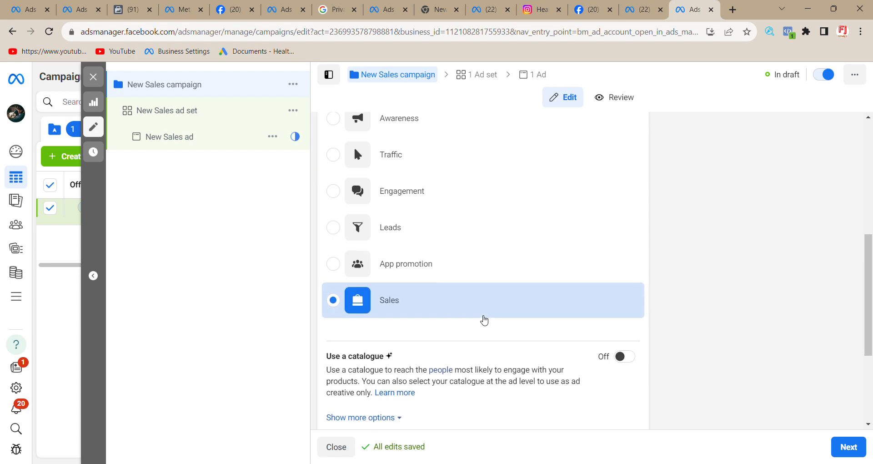
scroll(483, 318, "down", 3)
- Set the New Sales ad's creative source to Manual upload
left_click(157, 140)
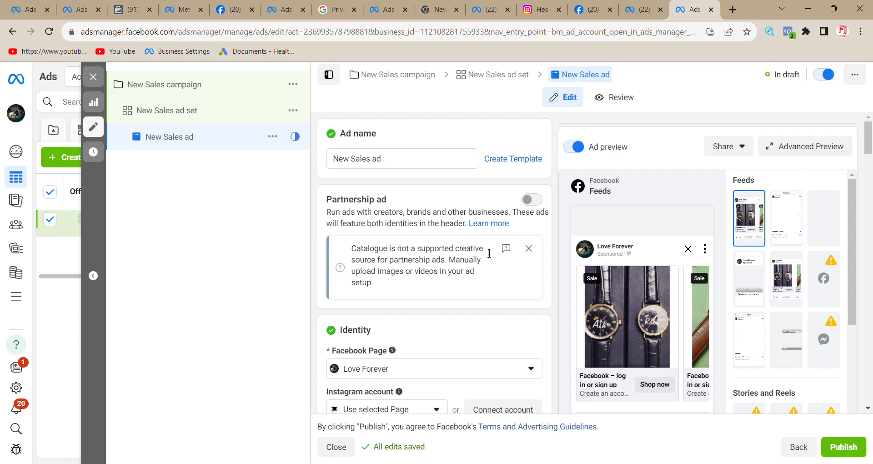
scroll(350, 280, "down", 5)
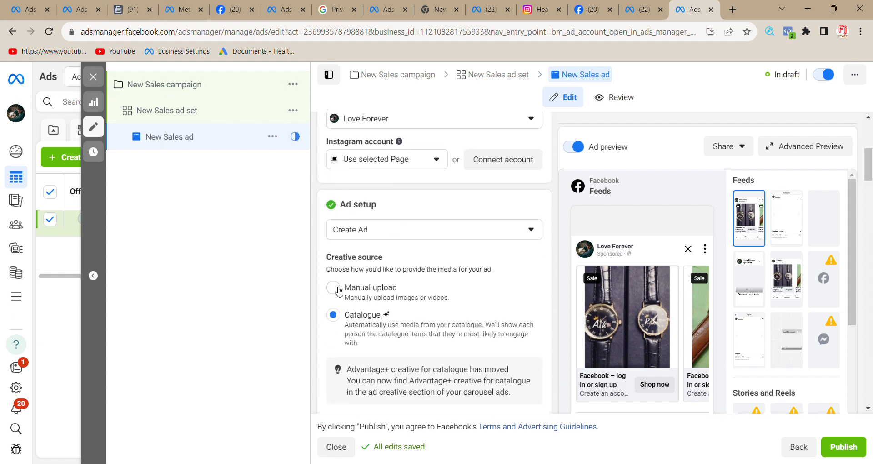
left_click(334, 287)
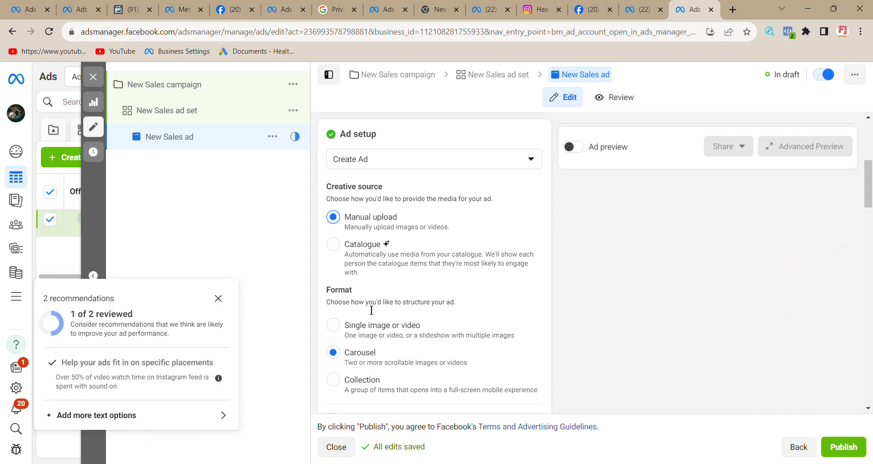
- Examine the ad's website destination, including the See more URL, display link and browser add-ons, down to the tracking section
scroll(371, 309, "down", 4)
scroll(371, 309, "down", 10)
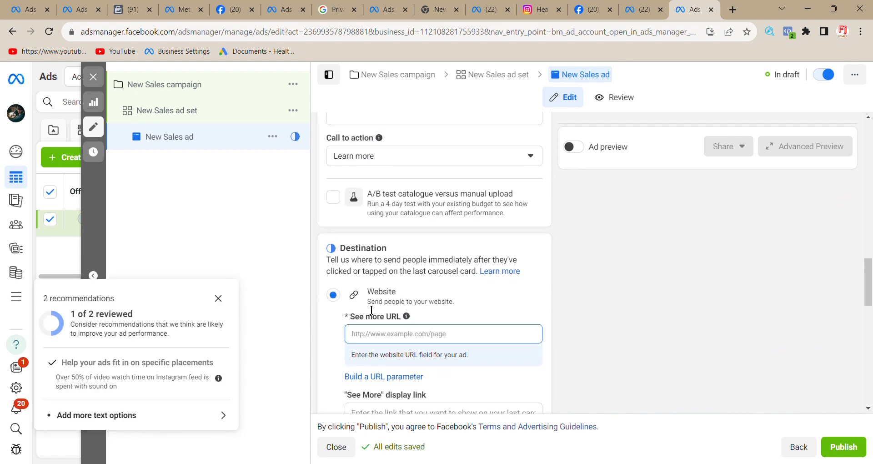
scroll(367, 307, "down", 2)
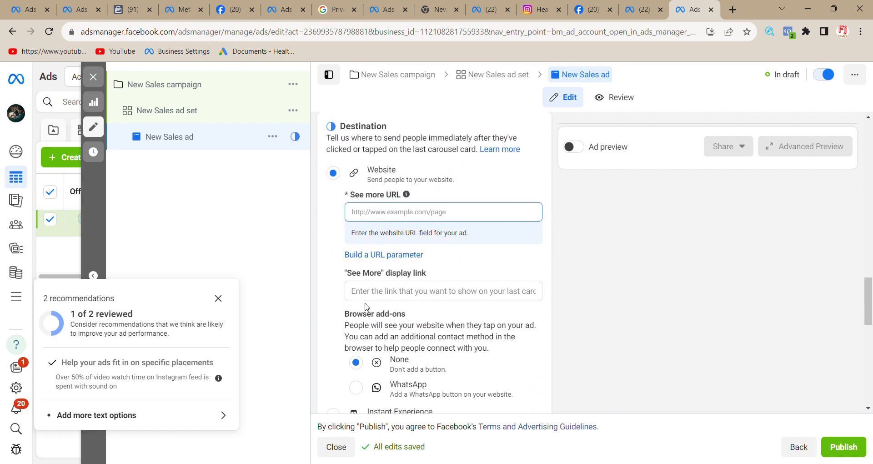
left_click(385, 219)
scroll(385, 218, "down", 1)
scroll(385, 218, "down", 1)
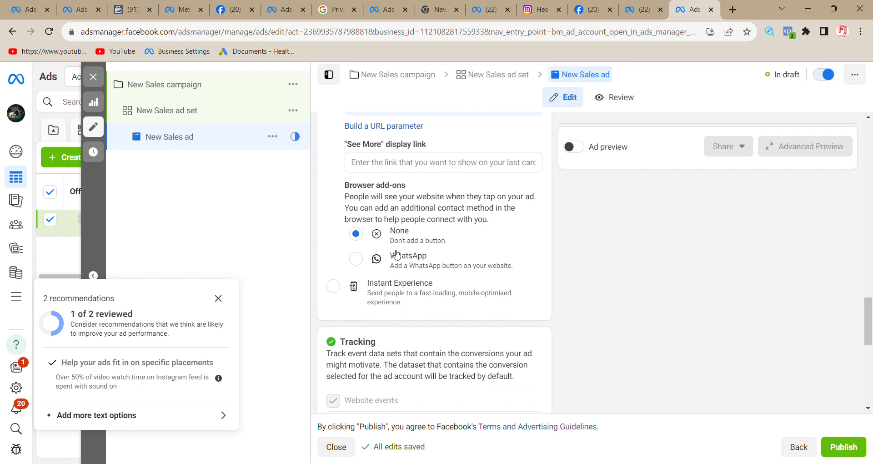
- Examine the ad's Tracking section, covering website, app and offline events and the URL parameters
scroll(396, 254, "down", 3)
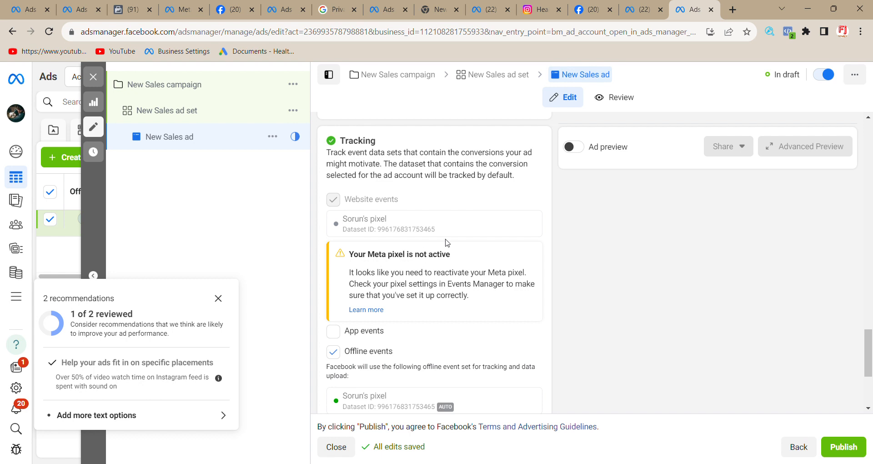
scroll(603, 262, "down", 4)
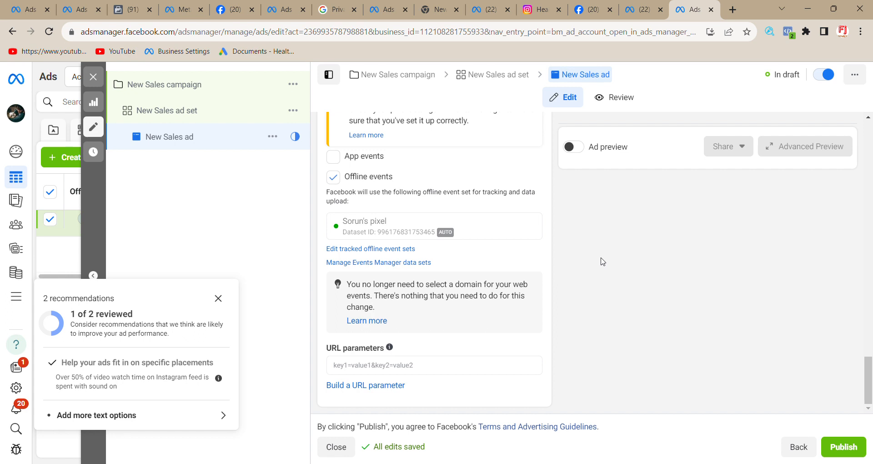
- Switch to the Facebook home feed, open the sponsored Aynur ad's product page and dismiss its mailing-list pop-up
left_click(590, 9)
left_click(20, 79)
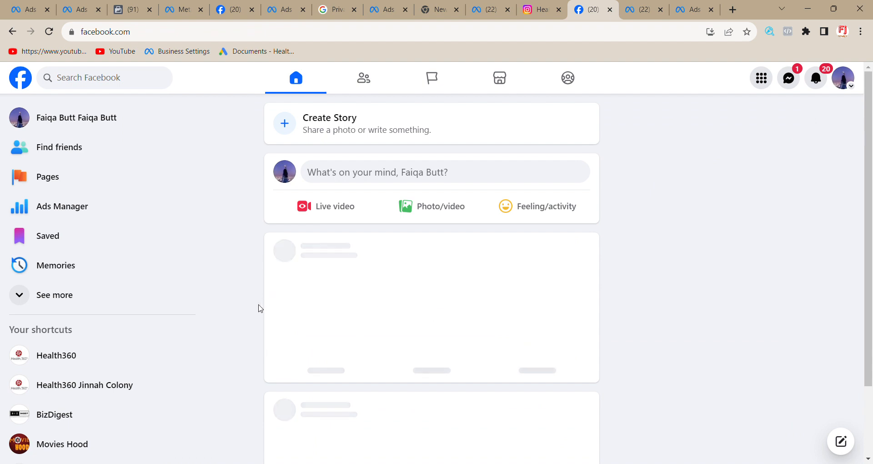
scroll(258, 308, "down", 5)
scroll(257, 309, "down", 10)
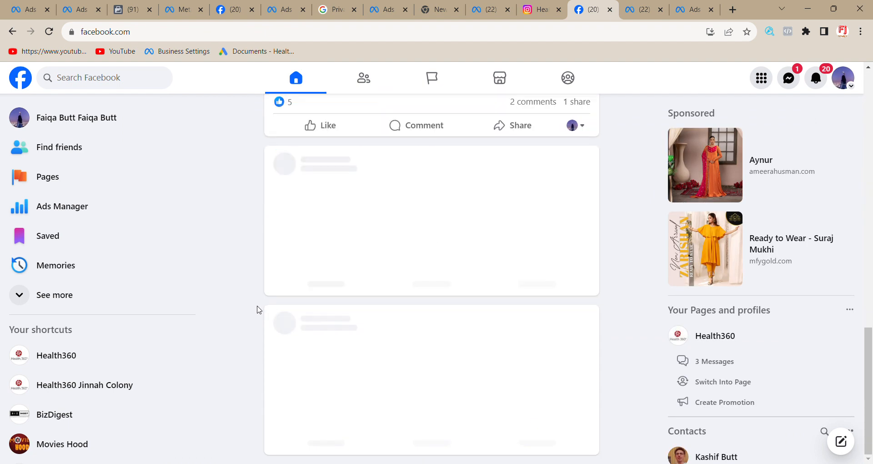
left_click(769, 163)
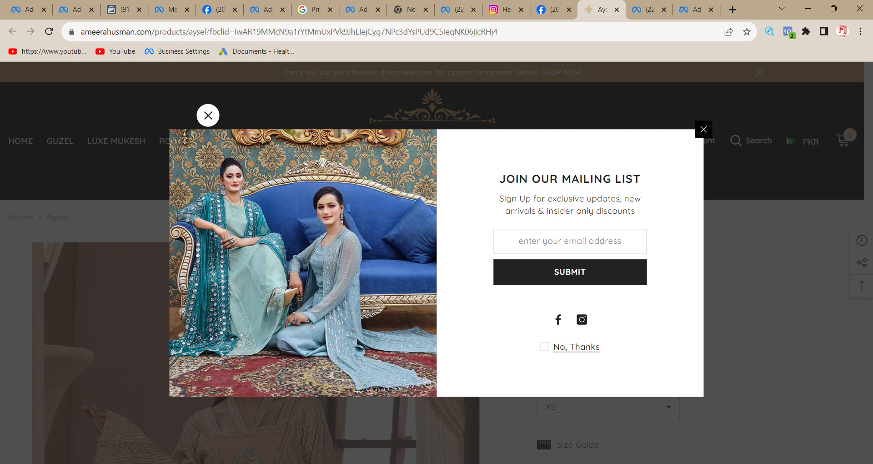
left_click(704, 129)
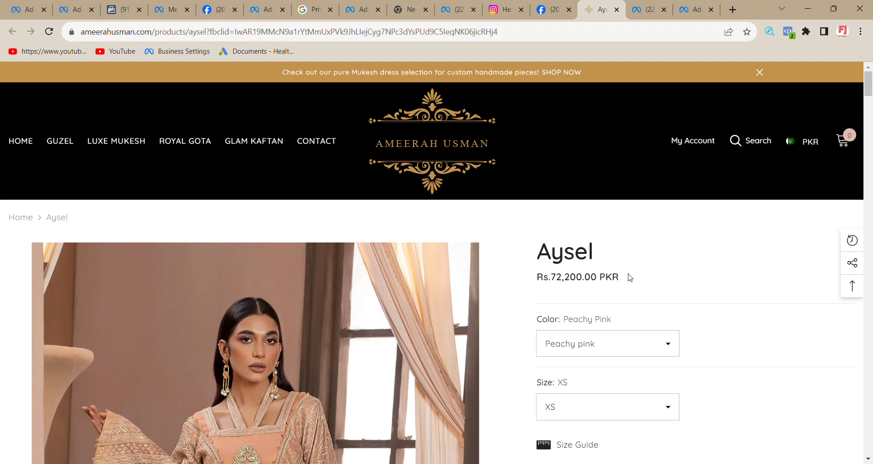
- Return to the New Sales ad's tracking settings in Ads Manager and dismiss the recommendations panel
left_click(687, 4)
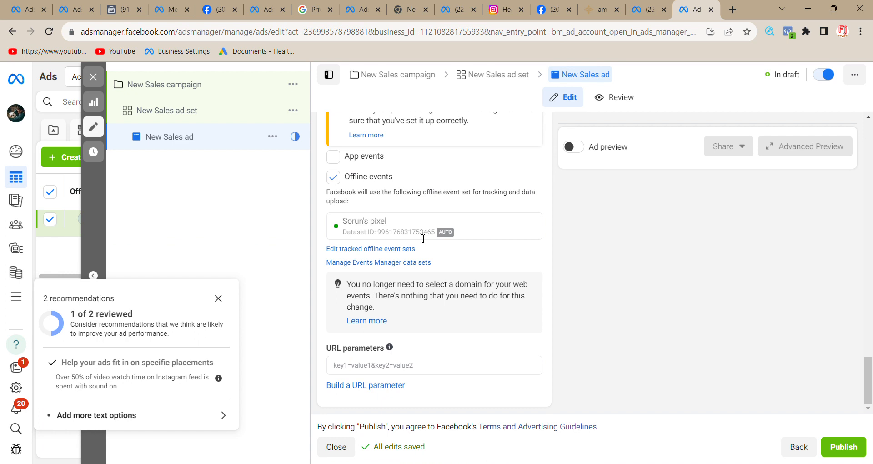
scroll(423, 239, "up", 4)
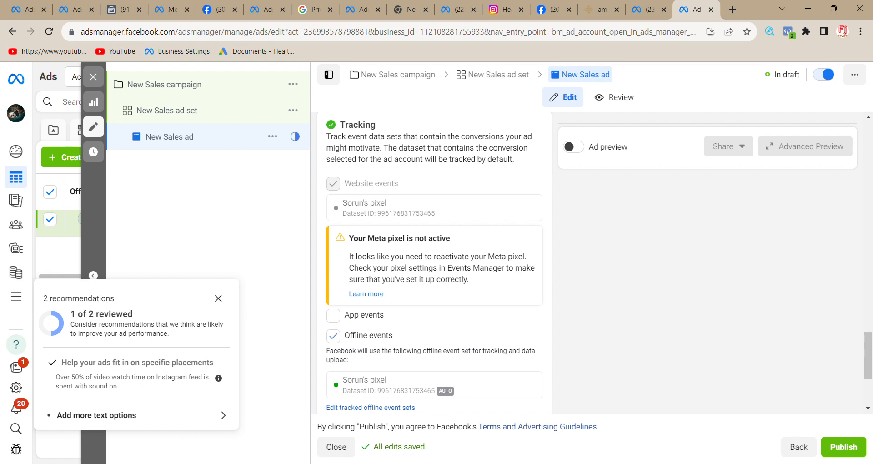
left_click(219, 298)
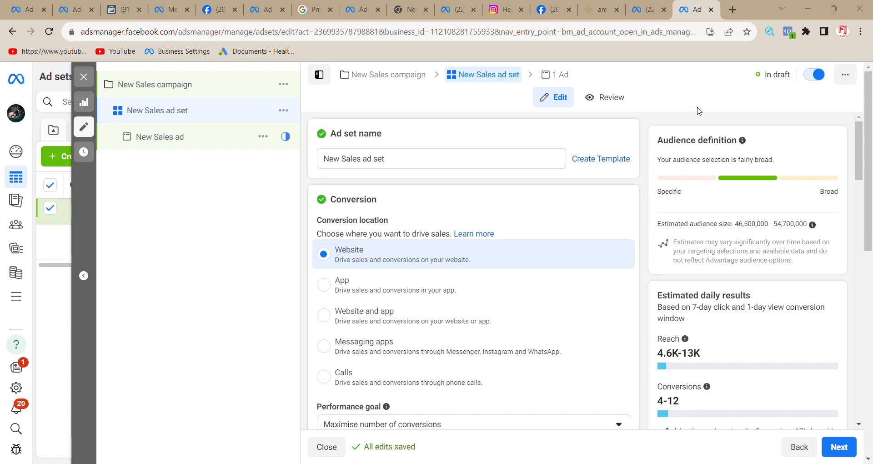
- Close the New Sales ad set editor without publishing the drafts, and view the campaign and ad lists
left_click(84, 76)
left_click(459, 265)
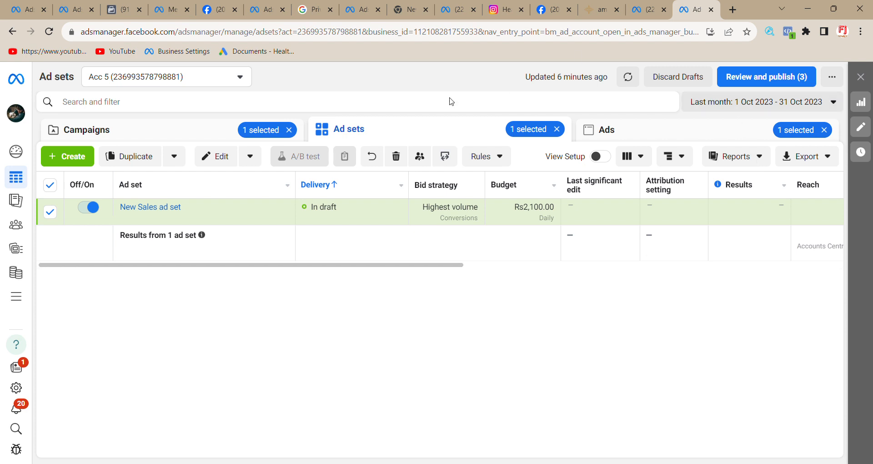
left_click(177, 126)
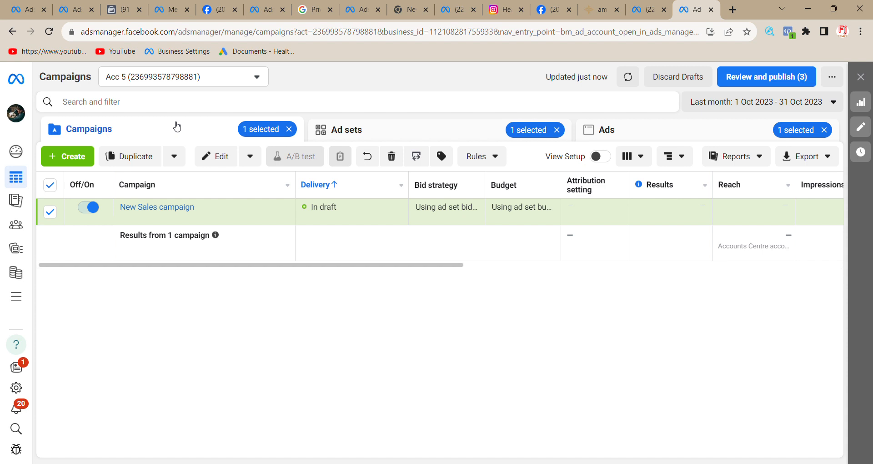
left_click(674, 129)
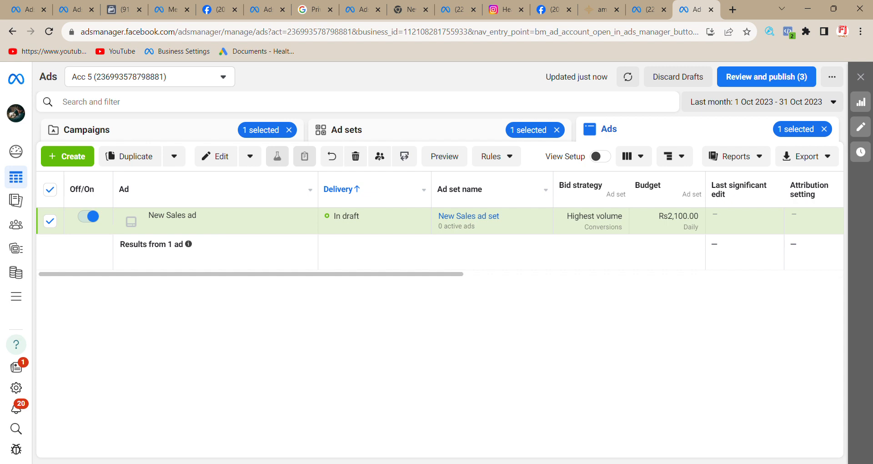
- Check the duplication and editing options available for the New Sales campaign without applying any of them
left_click(87, 130)
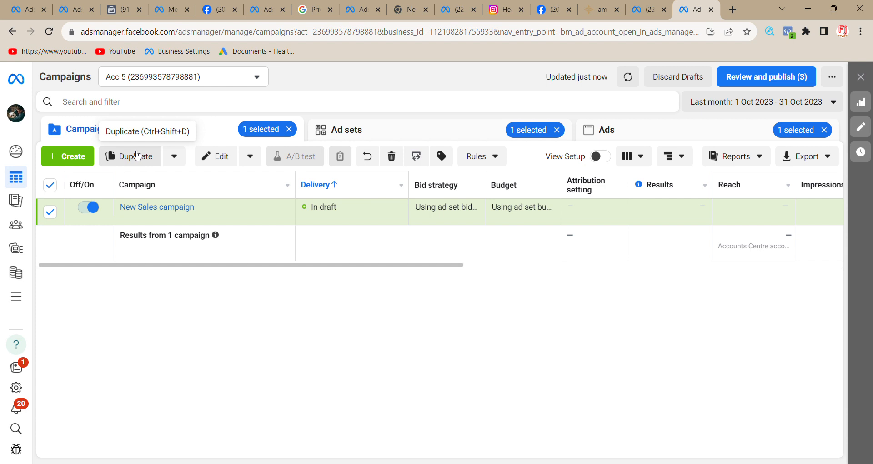
left_click(176, 156)
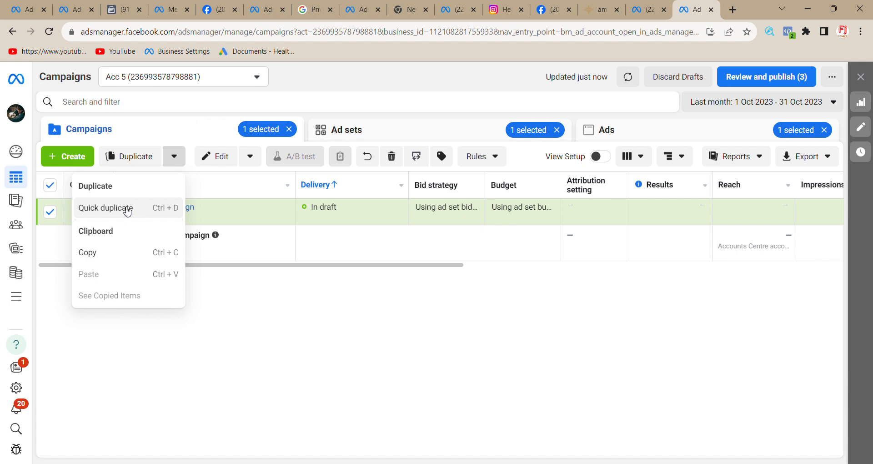
left_click(138, 155)
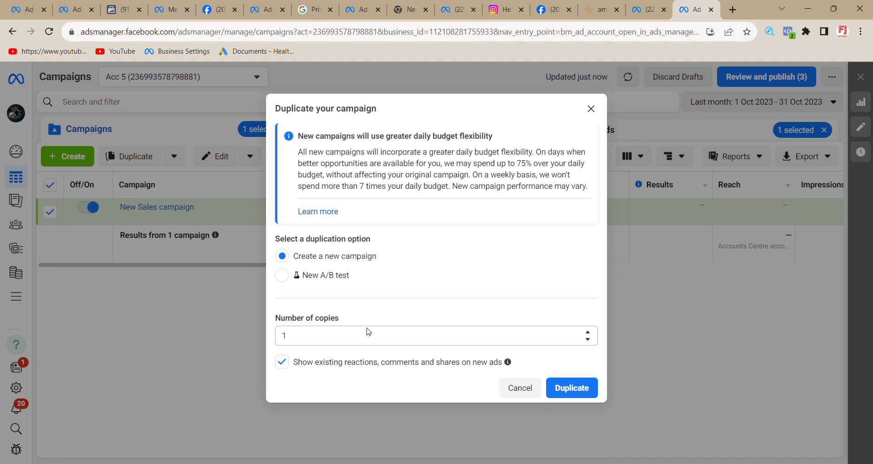
left_click(591, 108)
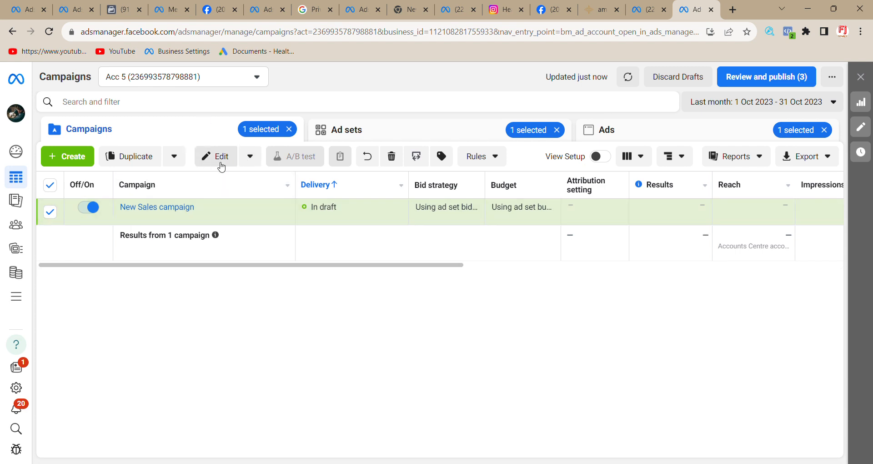
left_click(250, 161)
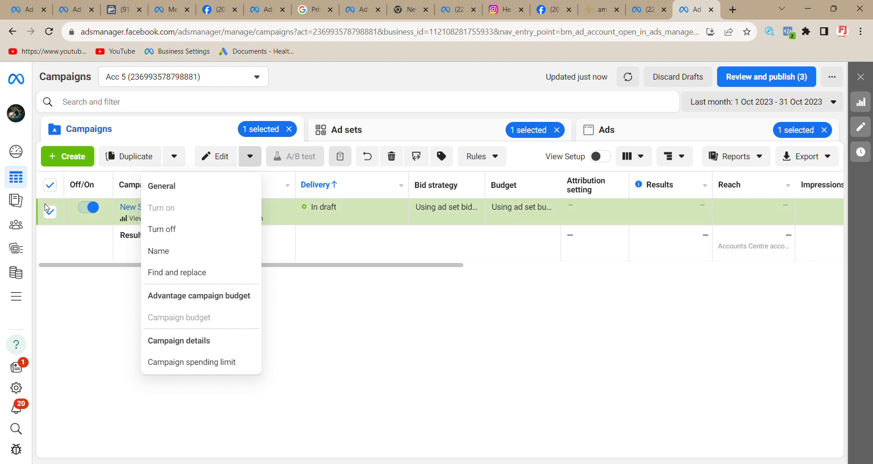
left_click(401, 346)
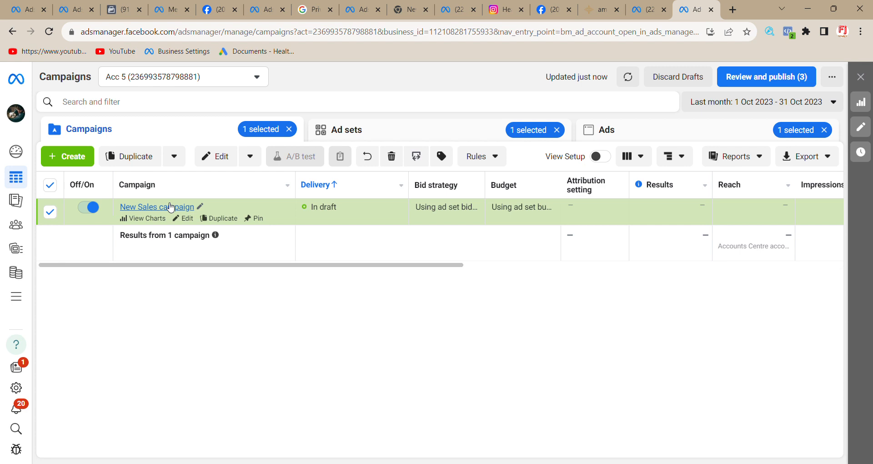
- Switch to the Acc 4 ad account and open the performance charts of the Pro Card CR + JC Campaign
left_click(93, 4)
left_click(121, 134)
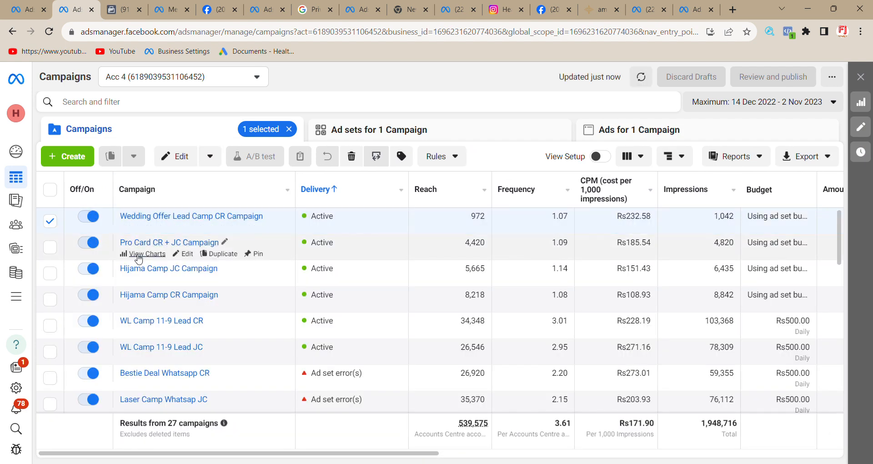
left_click(139, 257)
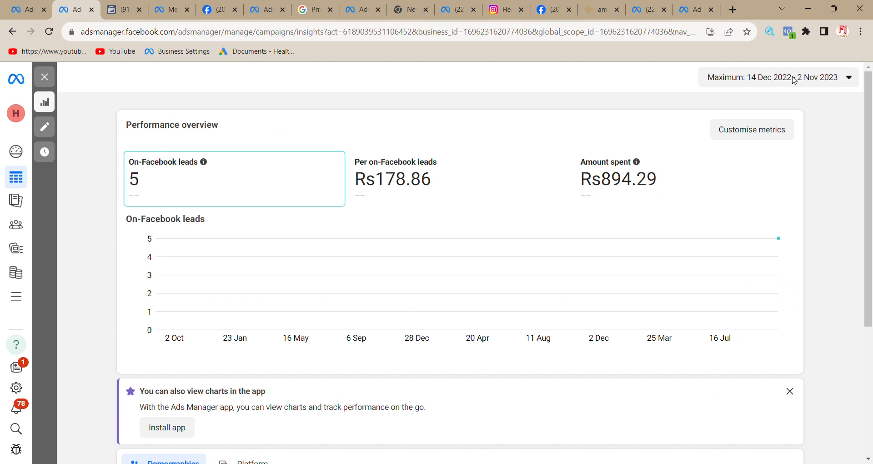
- Limit the charts to Today, review the campaign's performance and age and gender distribution, and return to the campaign list
left_click(756, 81)
left_click(809, 87)
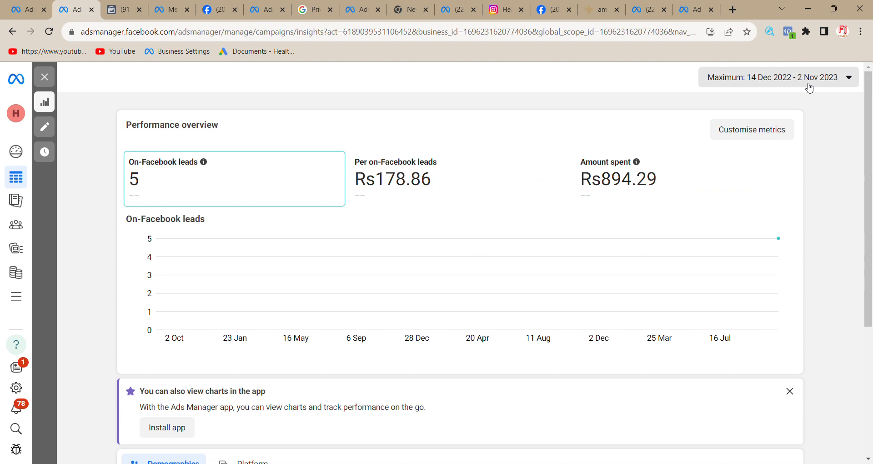
left_click(809, 87)
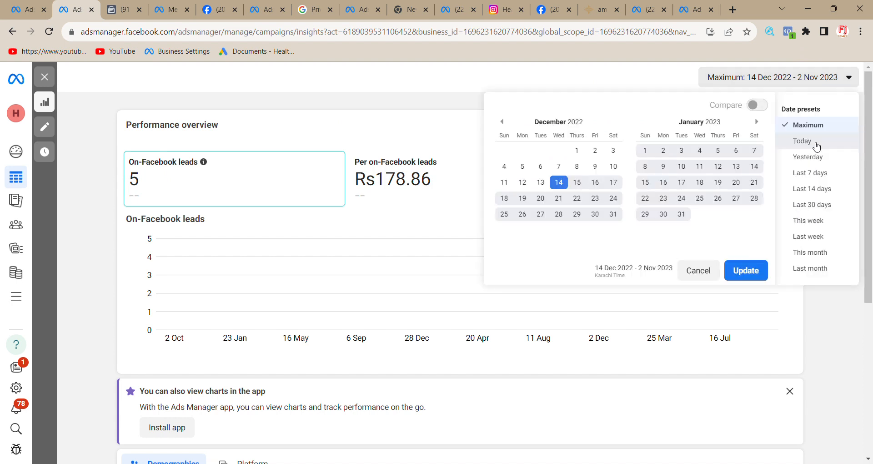
left_click(802, 141)
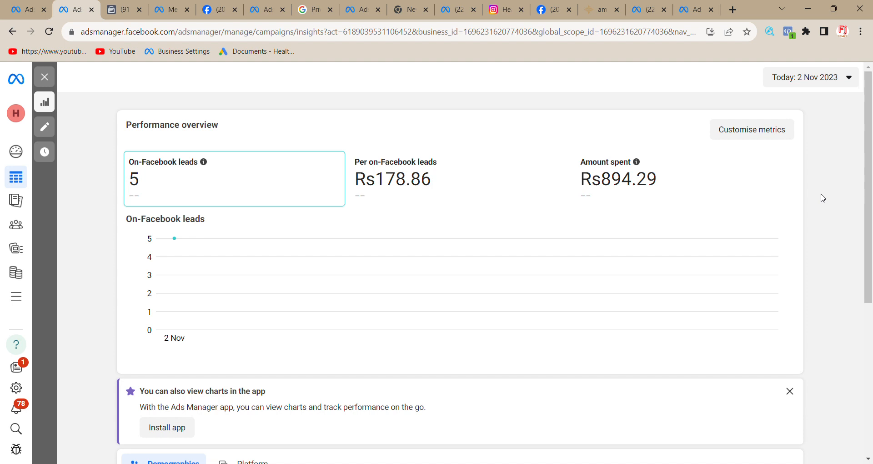
scroll(823, 198, "down", 5)
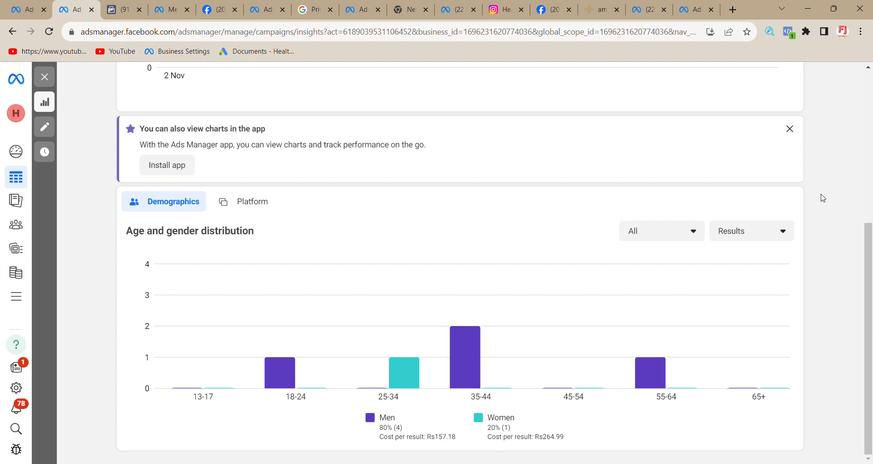
key("Escape")
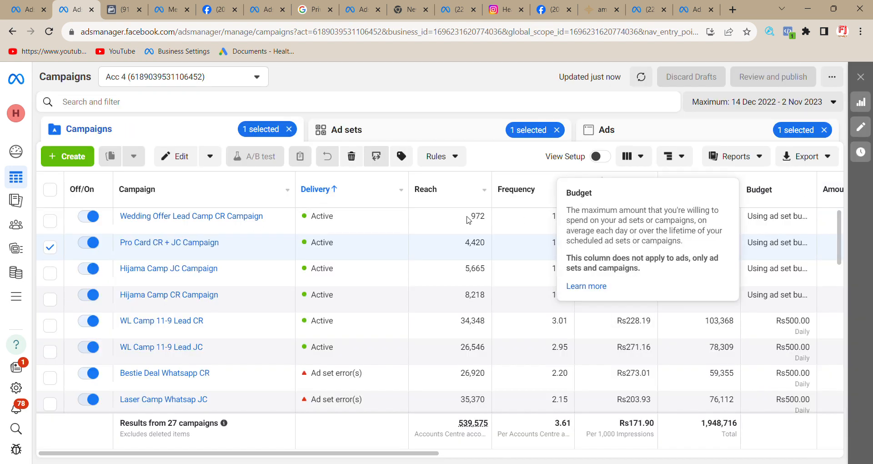
- Open the Wedding Offer Lead Camp CR Campaign's Tailored leads campaign ad for editing and review its creative and primary text
left_click(696, 9)
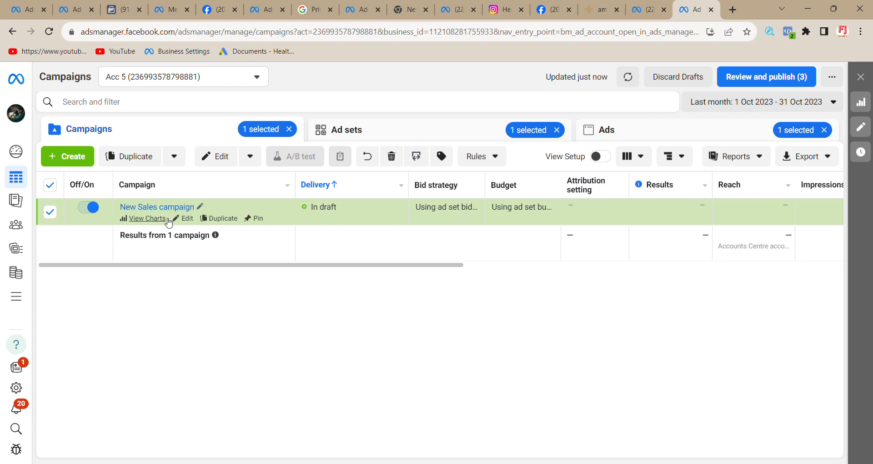
left_click(98, 12)
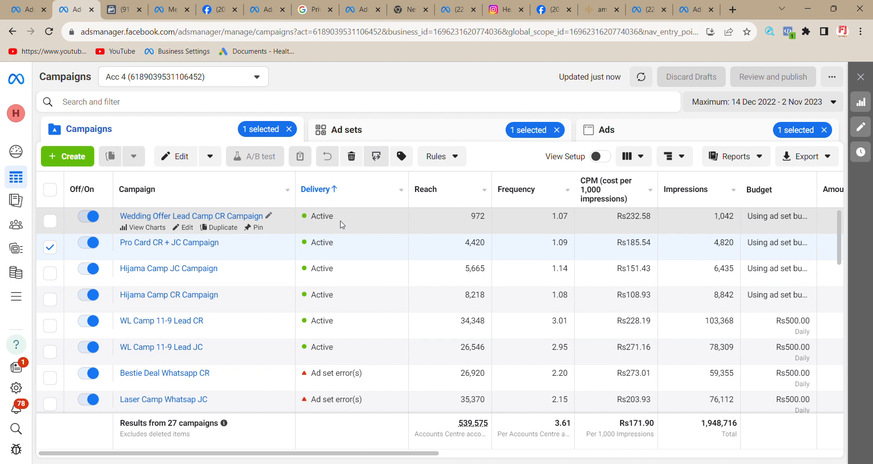
left_click(189, 228)
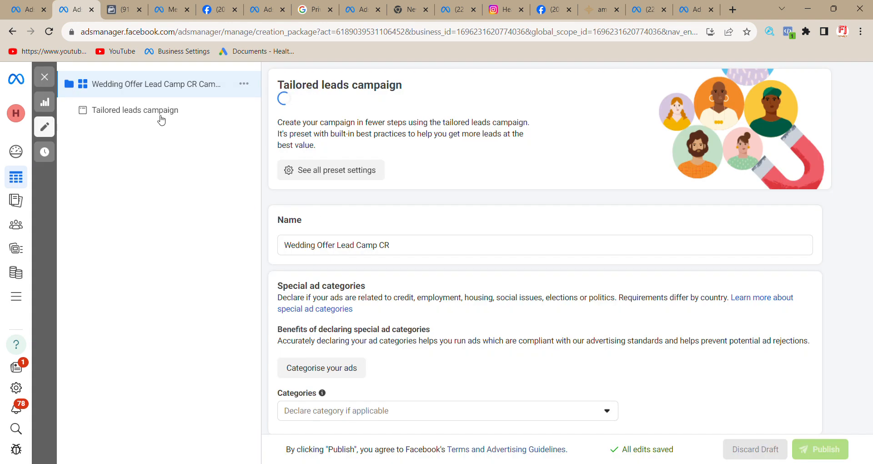
left_click(160, 117)
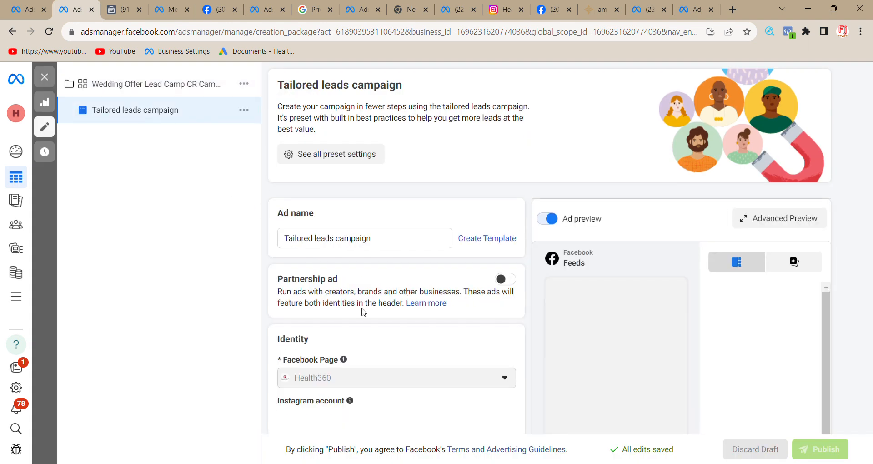
scroll(362, 310, "down", 5)
scroll(365, 312, "down", 6)
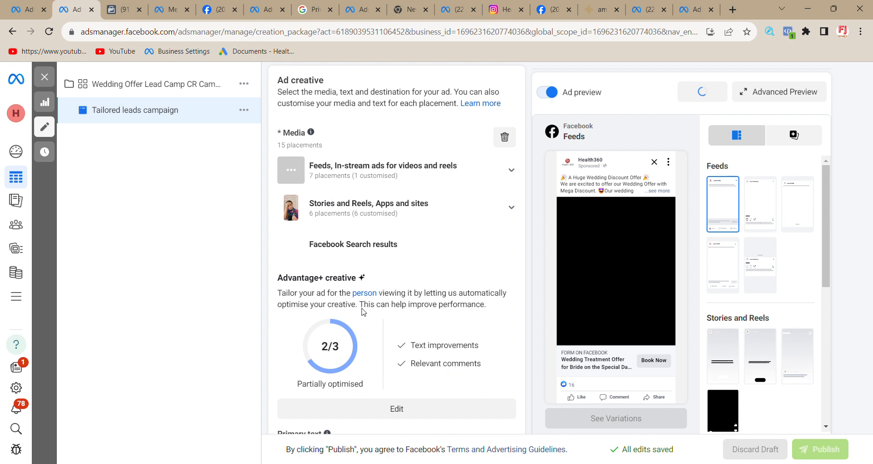
scroll(367, 314, "down", 5)
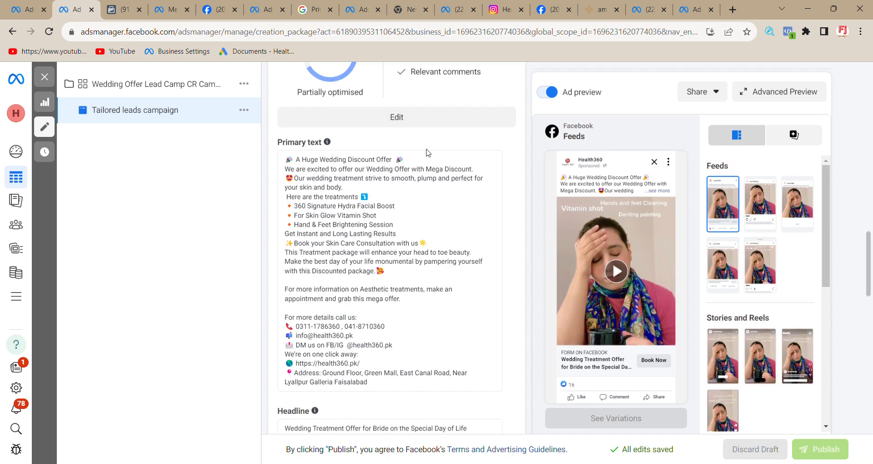
- Add "1" to the end of the primary text's first line and close the editor without publishing the draft
left_click(433, 163)
type("1")
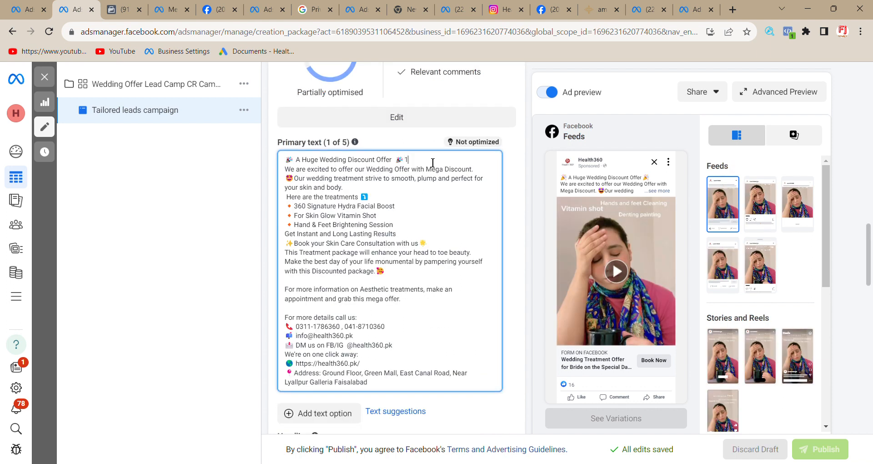
left_click(143, 185)
left_click(45, 76)
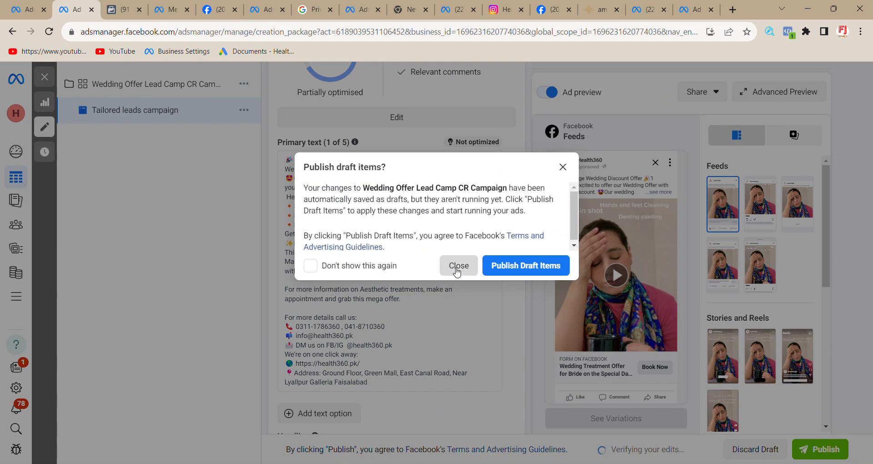
left_click(457, 268)
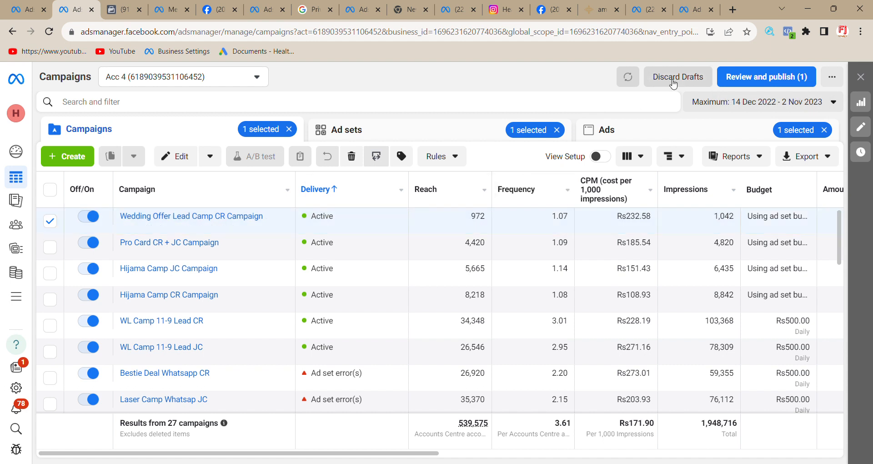
- Discard the draft change to the Wedding Offer Lead Camp CR Campaign
left_click(683, 78)
left_click(530, 237)
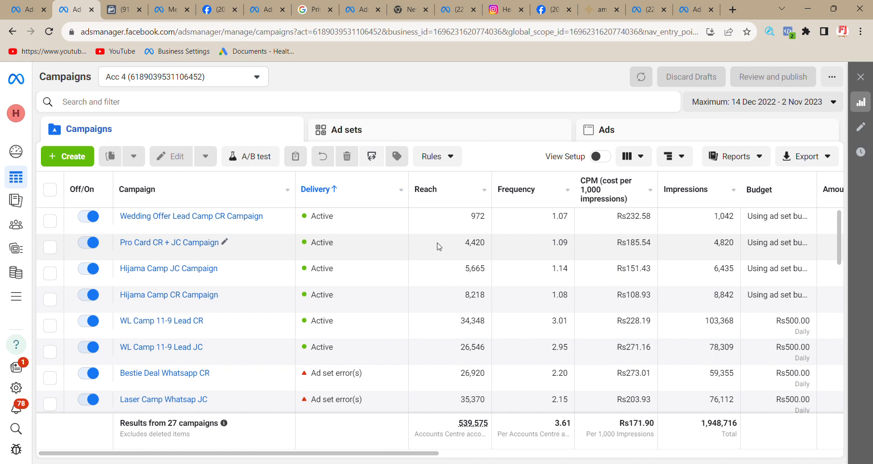
- Switch to the Acc 5 account's campaign list and start a custom rule for the selected New Sales campaign
left_click(698, 8)
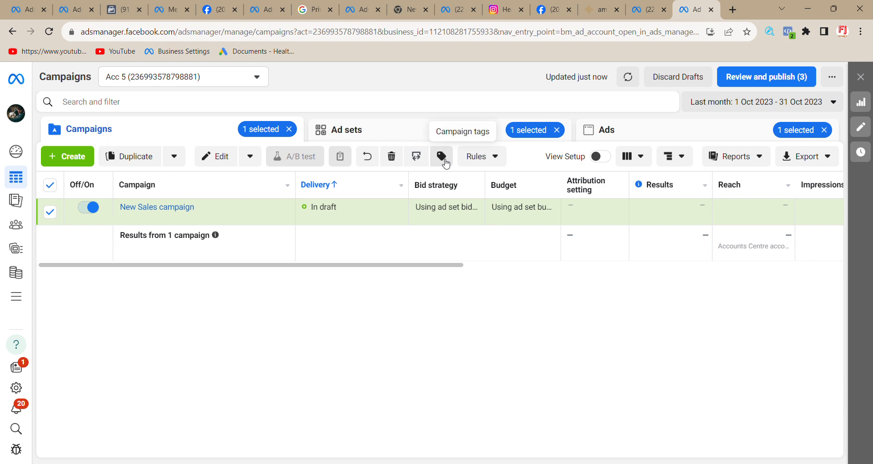
left_click(494, 159)
left_click(493, 159)
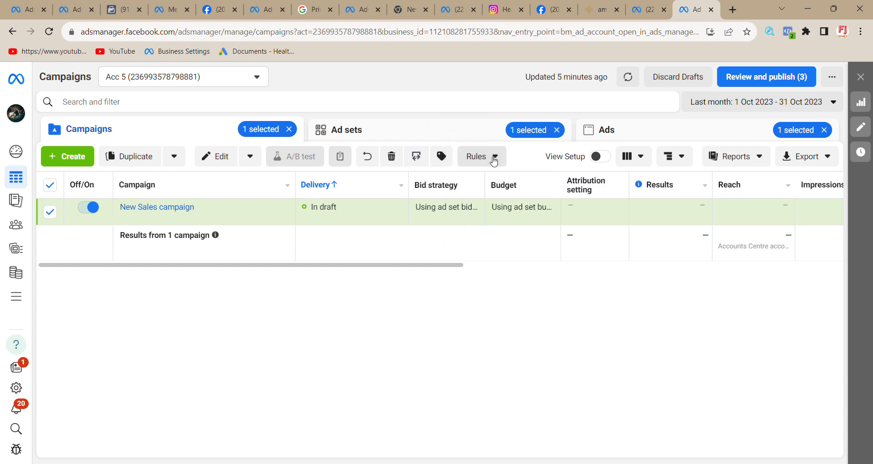
left_click(494, 159)
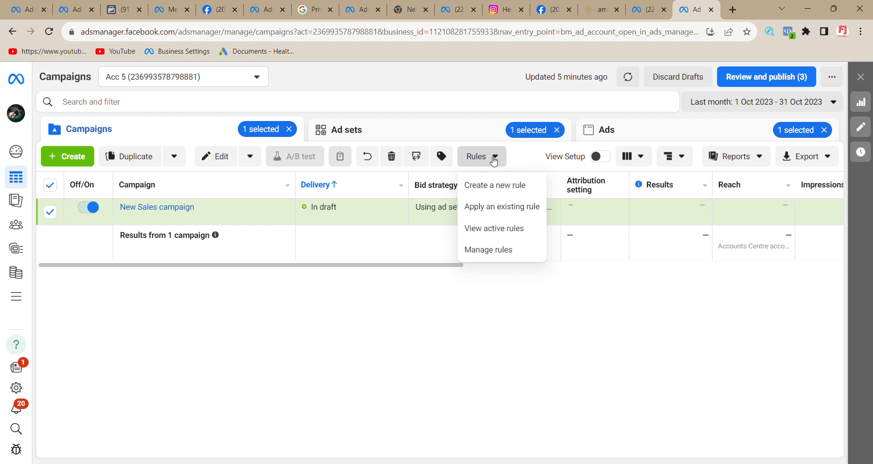
left_click(503, 191)
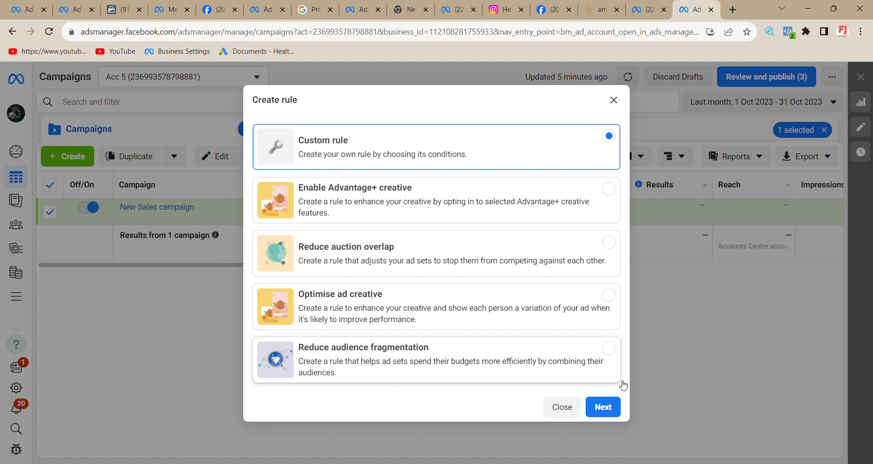
left_click(603, 408)
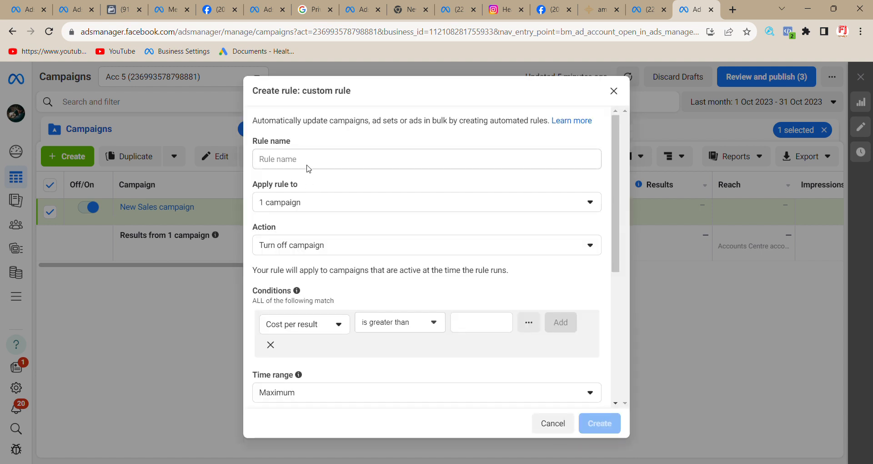
- Name the custom rule "rule 1 camp bugedt increase"
left_click(309, 162)
type("rule 1 campa")
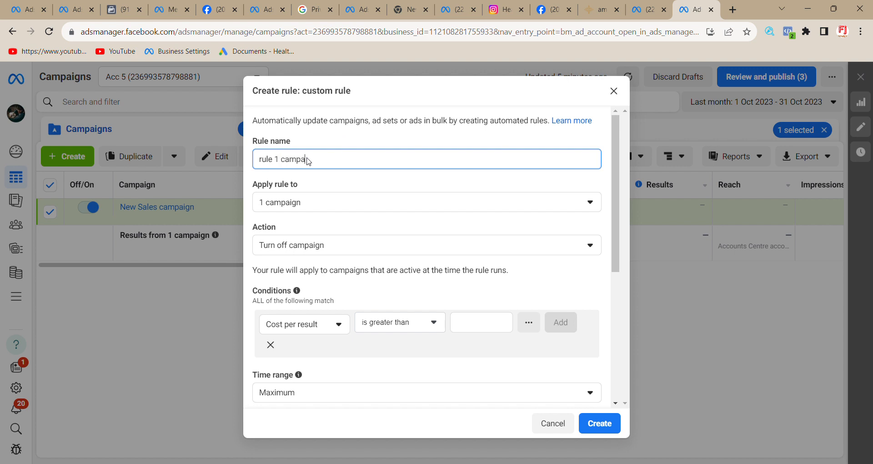
key("BackSpace")
type("by")
type("gedt incr")
type("ease")
left_click(372, 185)
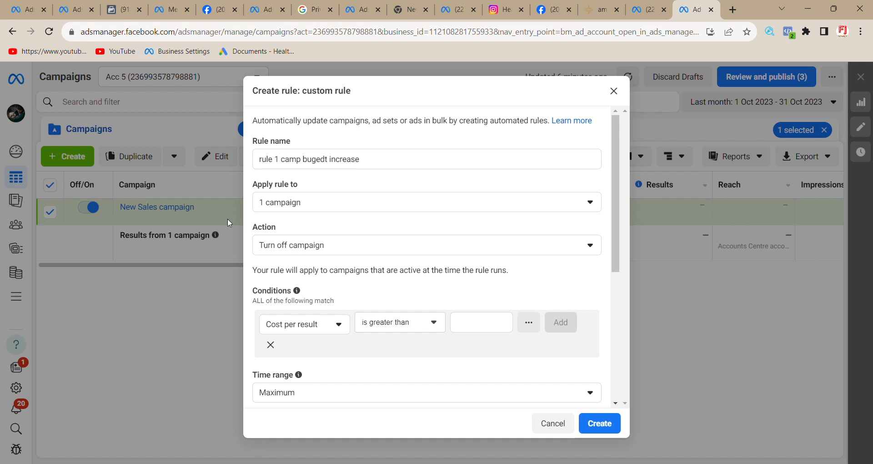
- Review the rule's action choices, conditions, schedule and notification settings, and close the rule without creating it
left_click(312, 248)
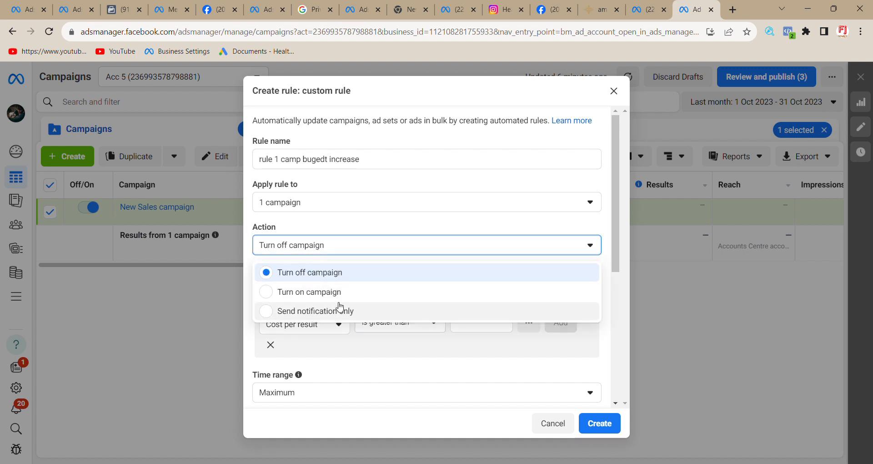
left_click(328, 209)
left_click(329, 209)
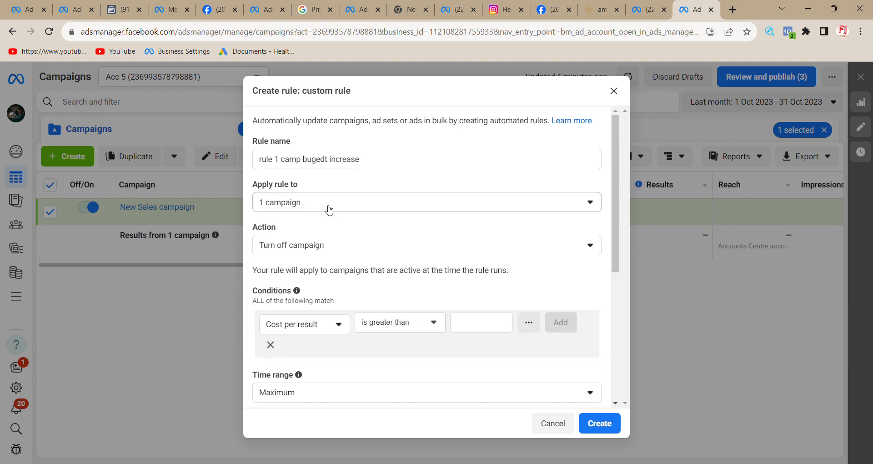
scroll(328, 219, "down", 3)
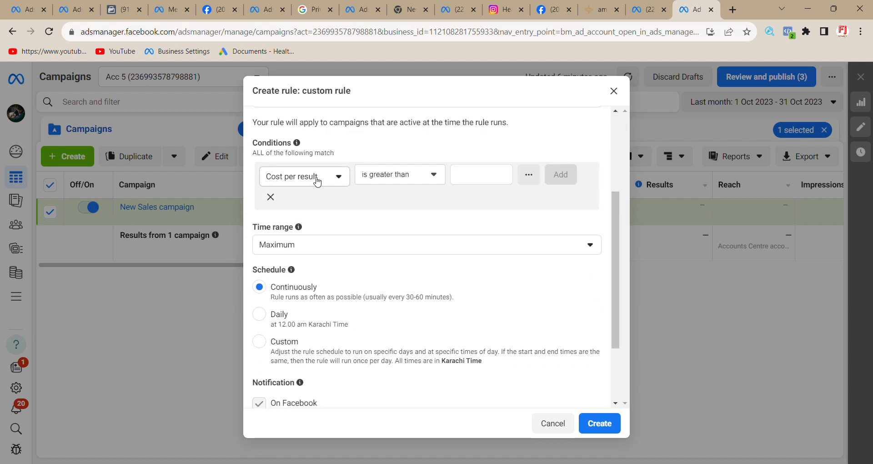
scroll(316, 181, "up", 3)
left_click(308, 249)
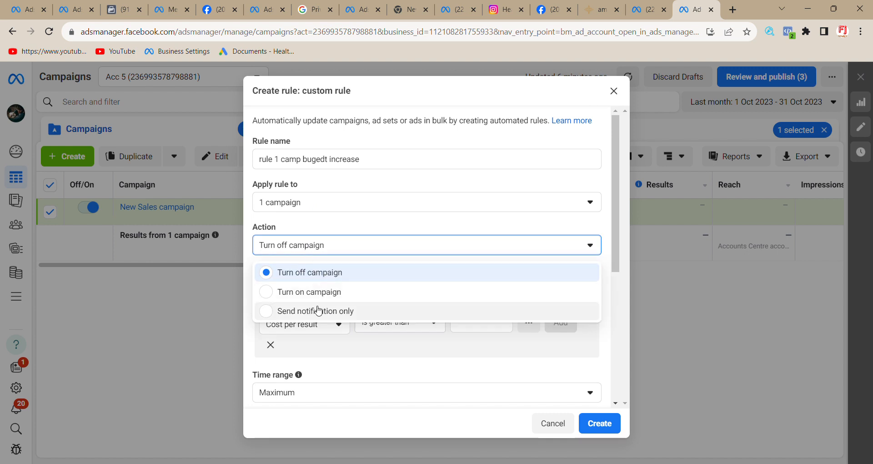
left_click(319, 220)
scroll(325, 254, "down", 5)
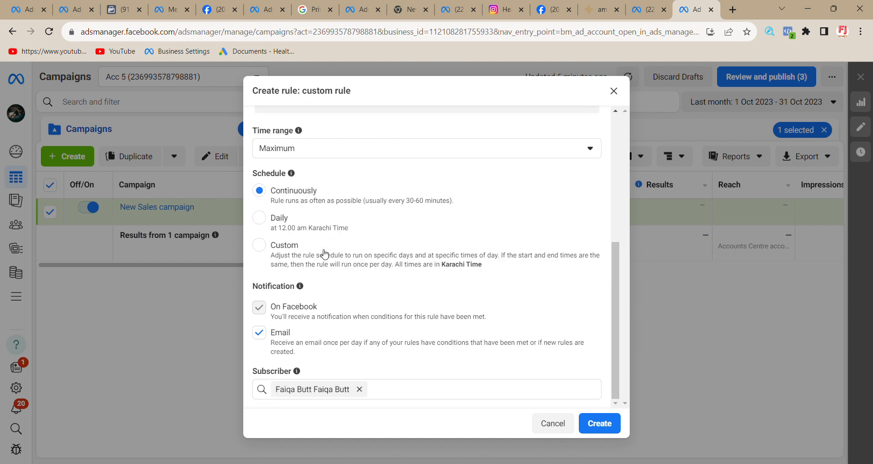
scroll(276, 334, "up", 3)
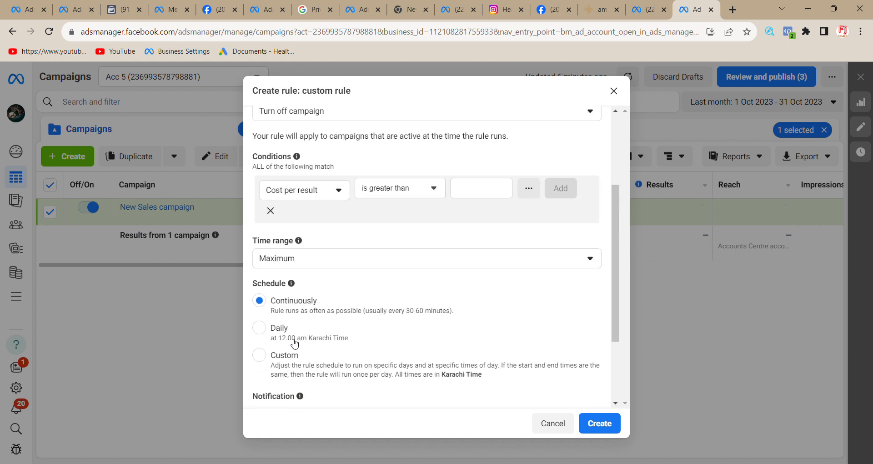
scroll(280, 327, "up", 3)
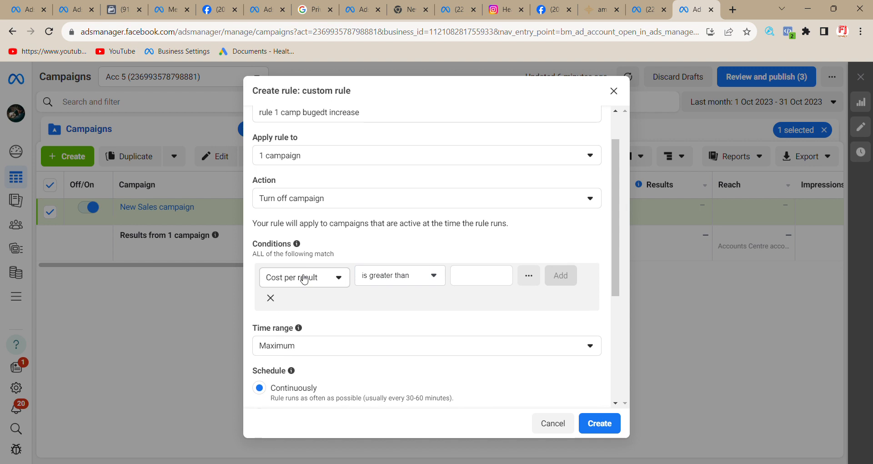
left_click(614, 91)
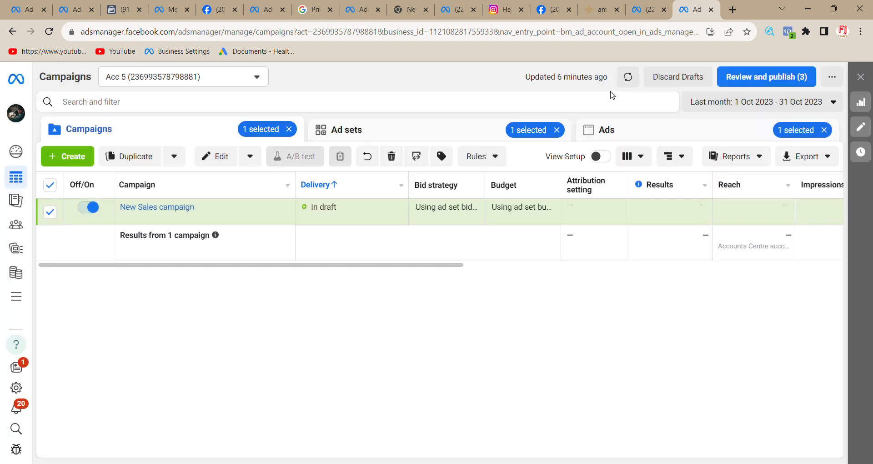
- Start a new rule for the New Sales campaign, using the Custom rule type
left_click(478, 156)
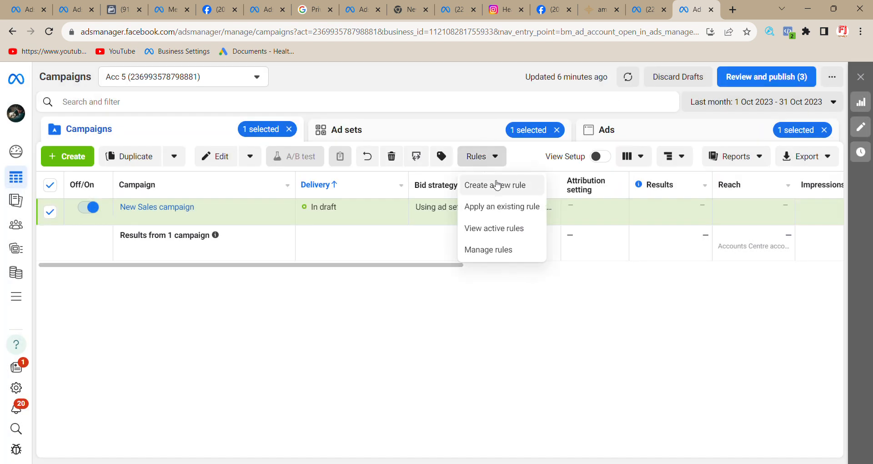
left_click(497, 187)
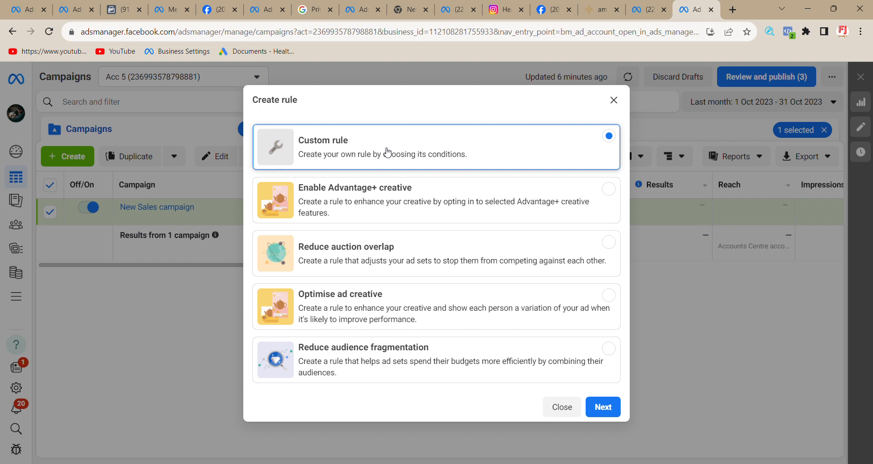
left_click(420, 214)
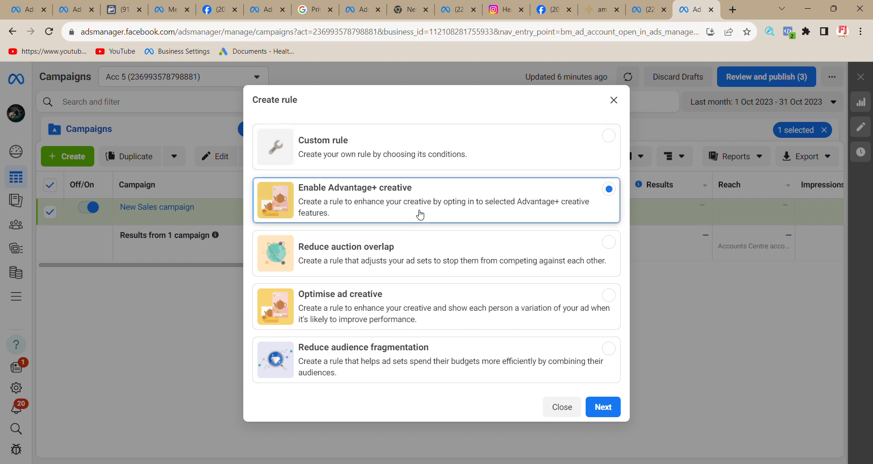
left_click(417, 154)
left_click(600, 407)
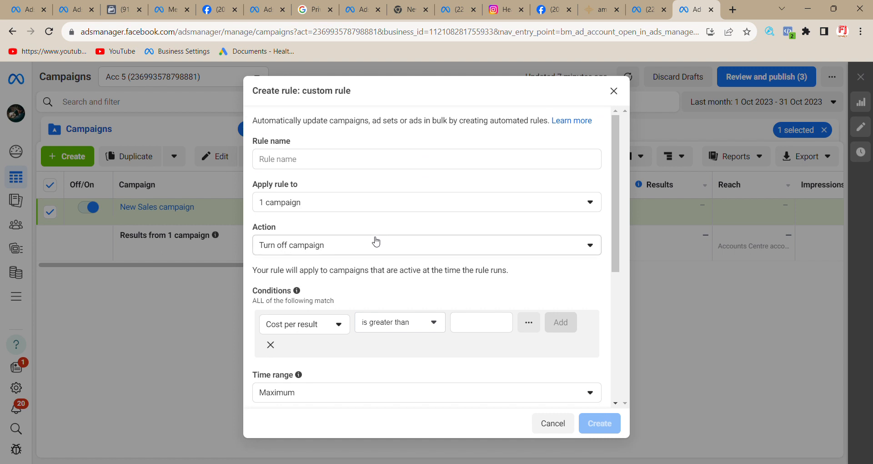
- Examine the rule's action and time range options, trying Send notification only and restoring Turn off campaign as the action
left_click(351, 248)
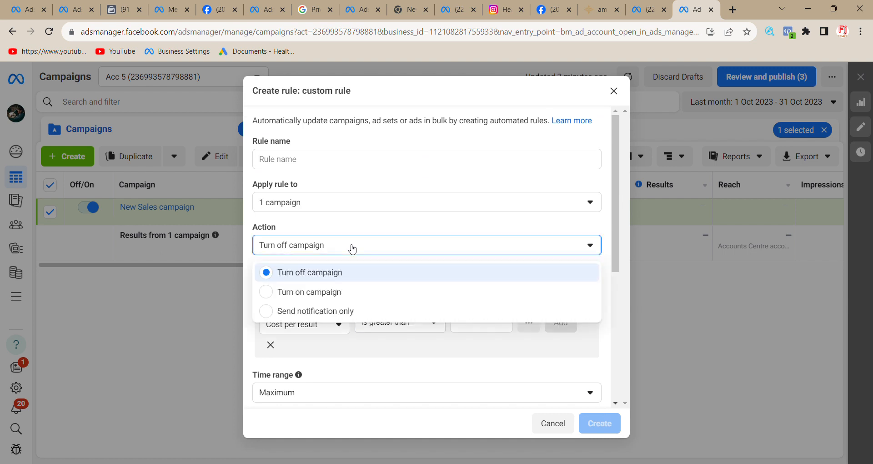
left_click(314, 311)
left_click(325, 249)
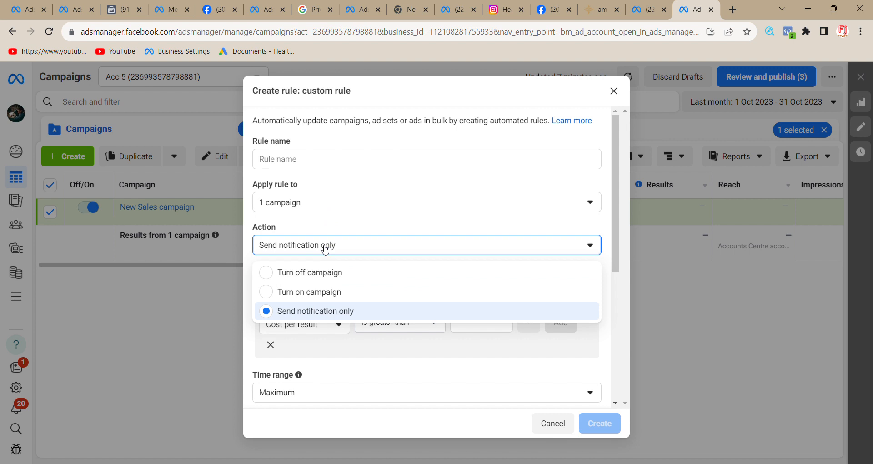
left_click(321, 275)
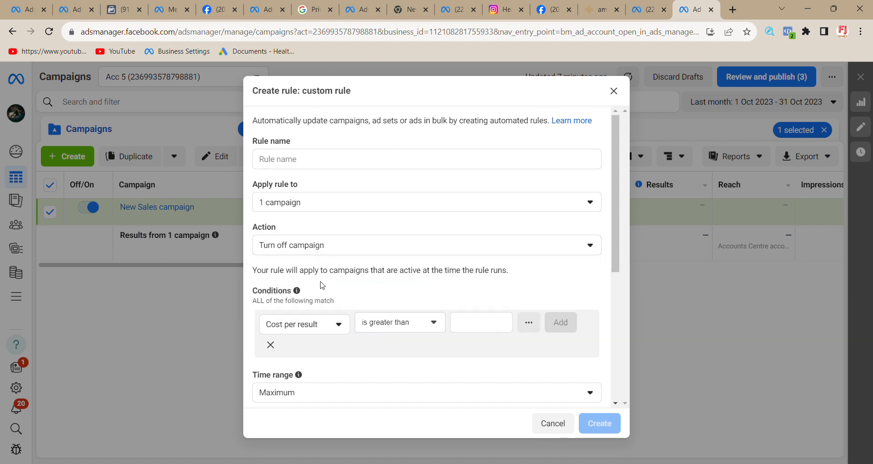
left_click(316, 250)
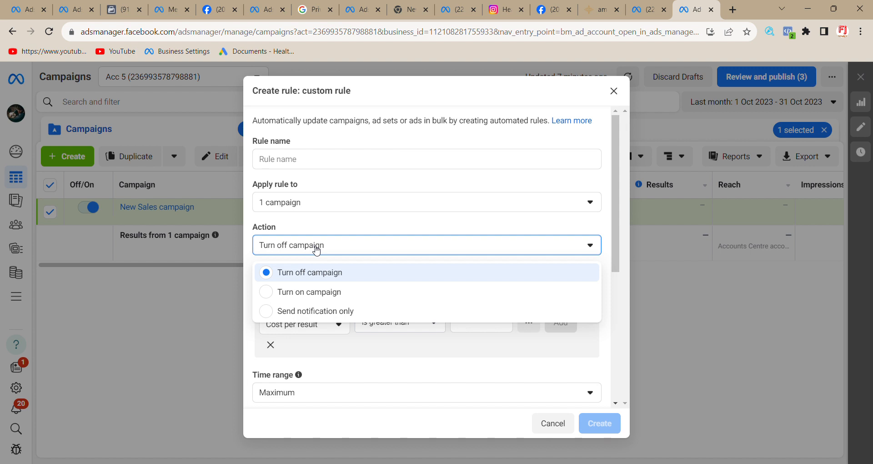
left_click(317, 392)
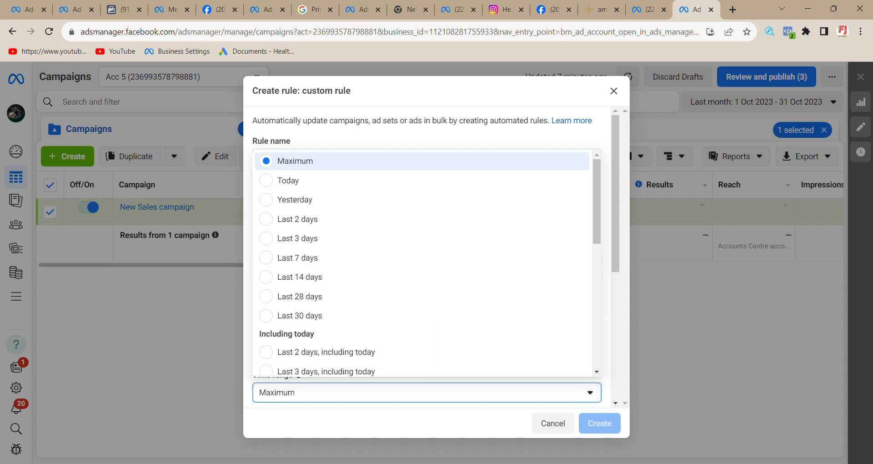
key("Escape")
scroll(427, 255, "down", 2)
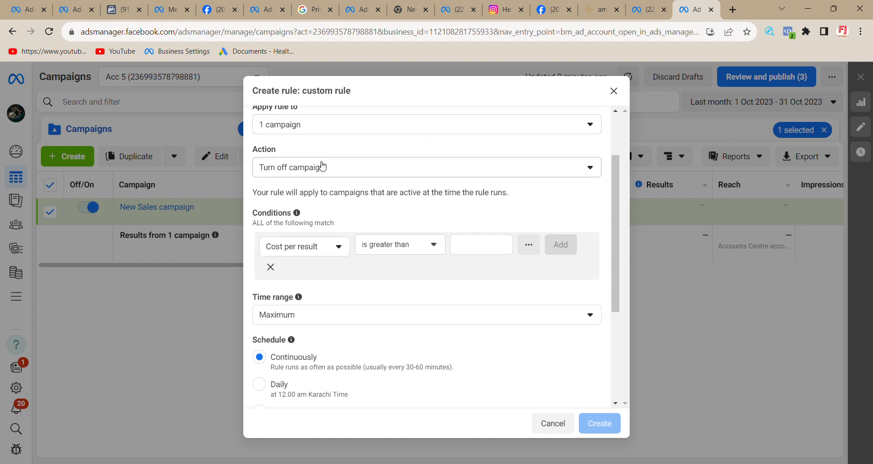
scroll(324, 166, "up", 3)
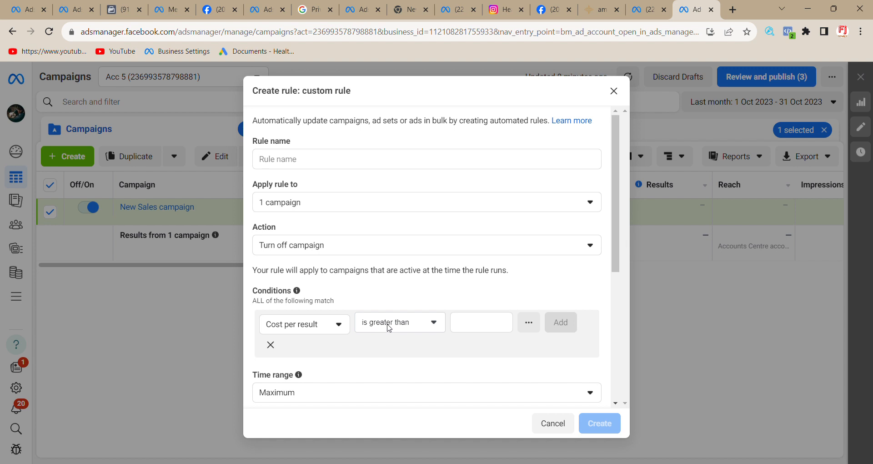
- Add a Cost per result greater than Rs200 condition, and remove and restore the Lifetime impressions greater than 8000 condition
left_click(493, 334)
type("200")
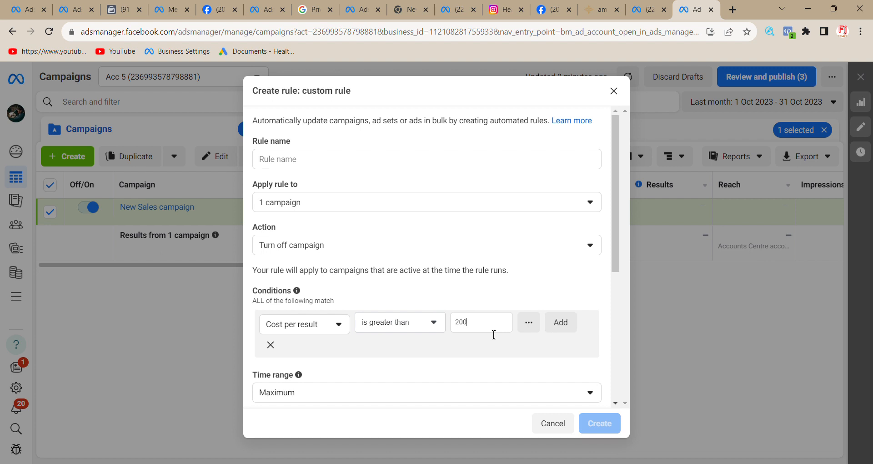
left_click(563, 322)
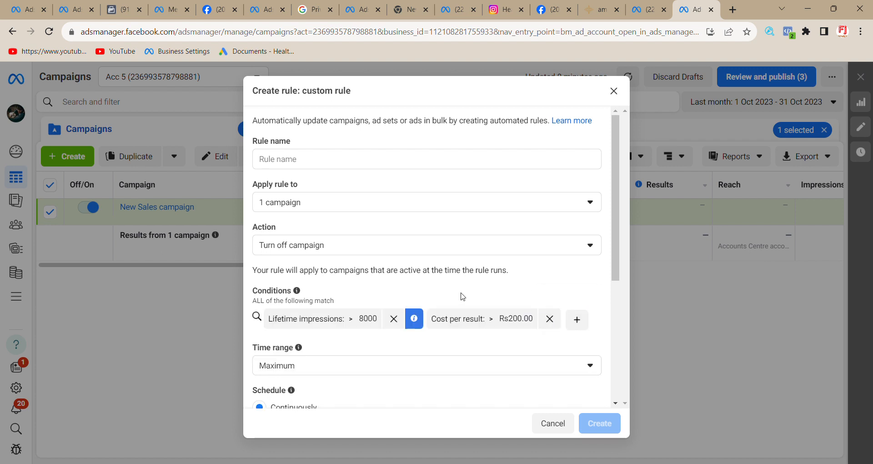
left_click(394, 318)
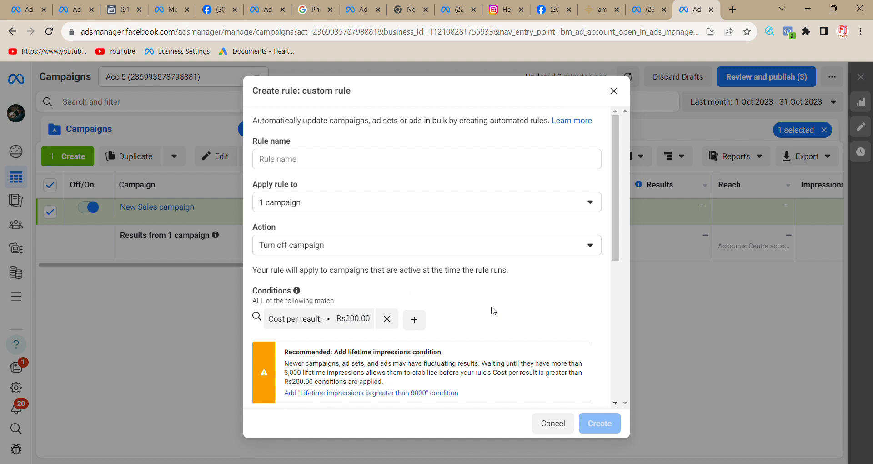
left_click(380, 393)
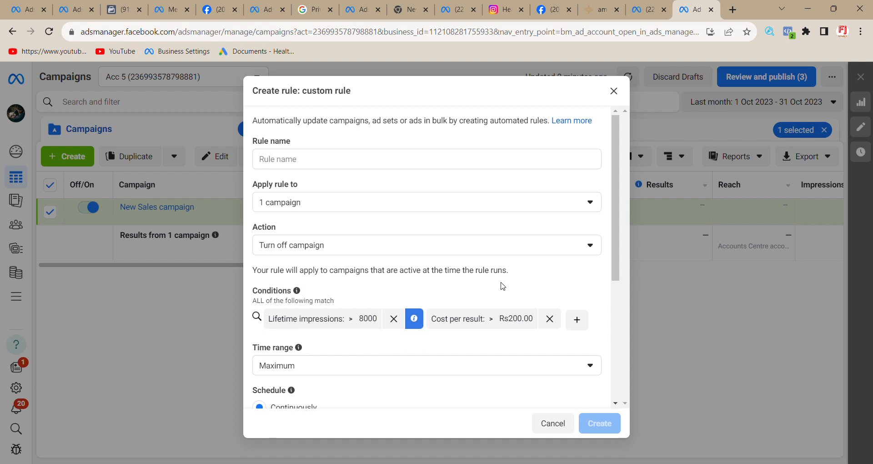
- Remove the Cost per result condition and add a Lifetime Spent greater than Rs20,000 condition to the custom rule
left_click(550, 318)
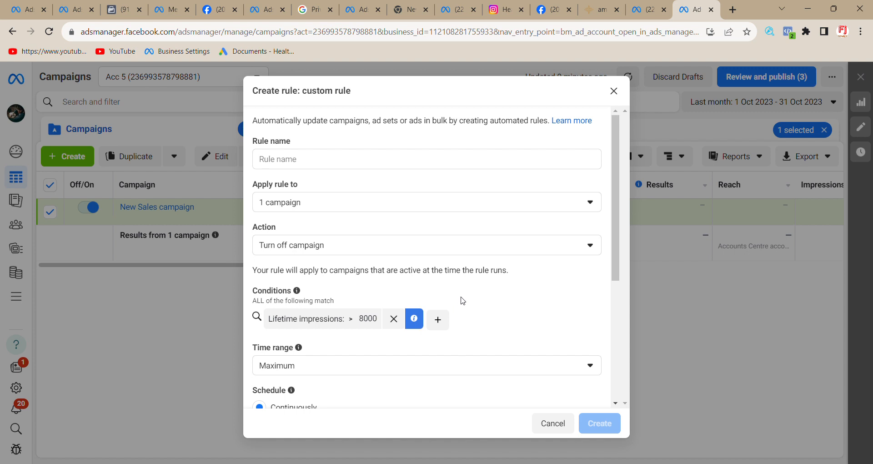
scroll(424, 302, "down", 2)
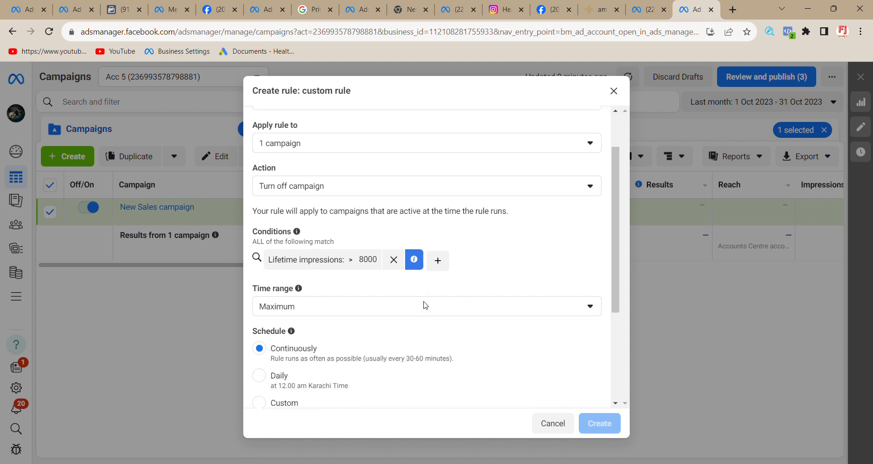
left_click(439, 234)
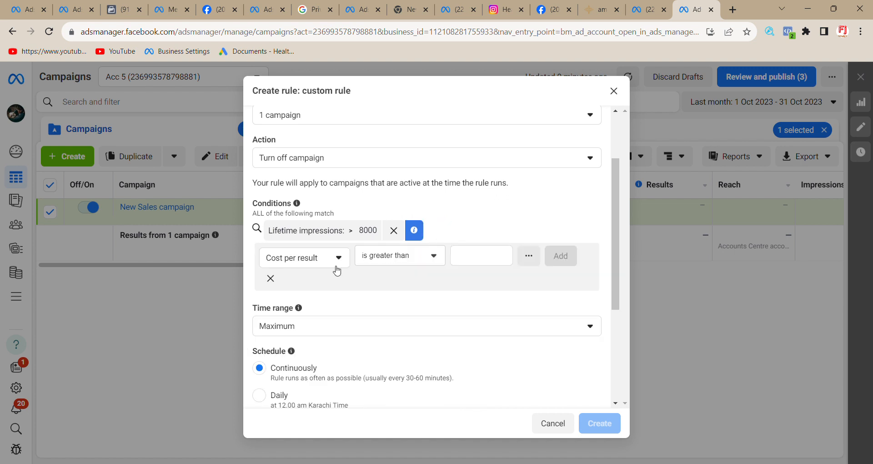
left_click(312, 268)
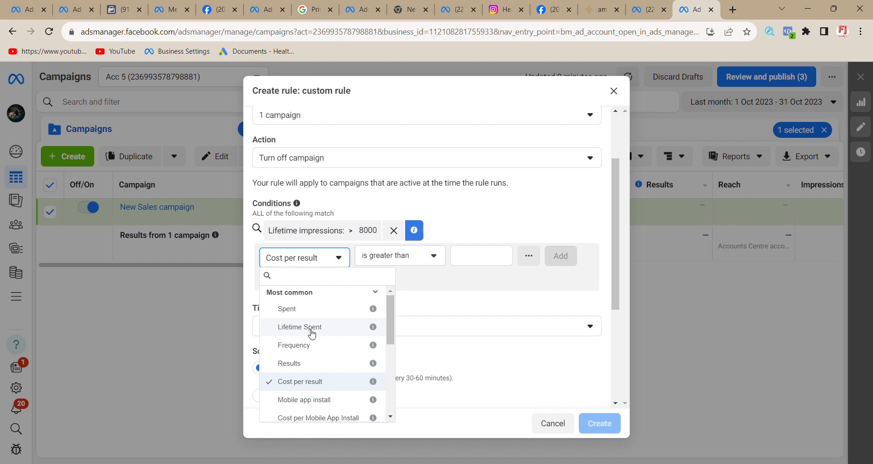
left_click(311, 334)
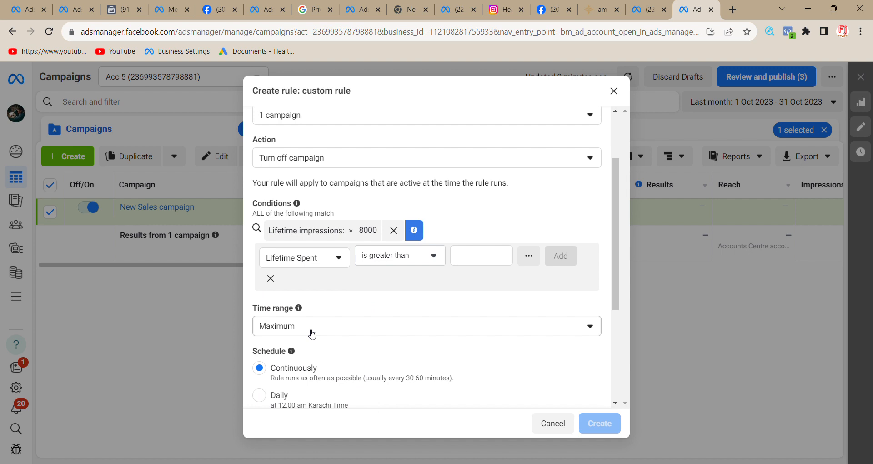
type("20000")
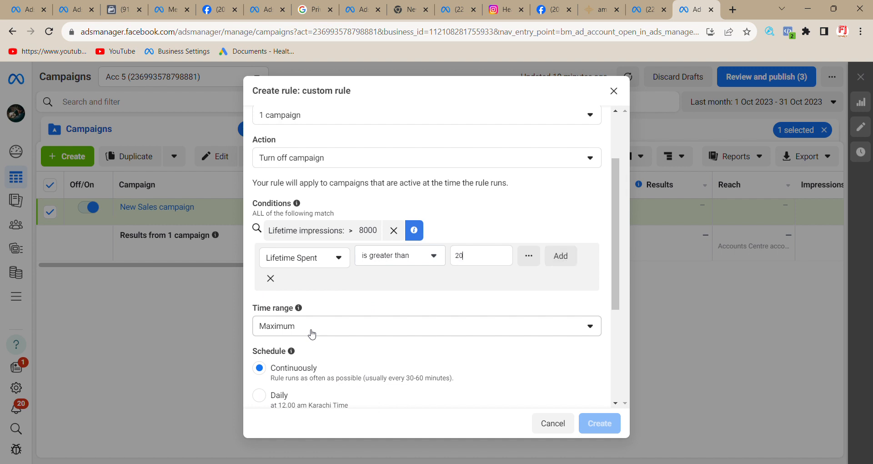
left_click(564, 257)
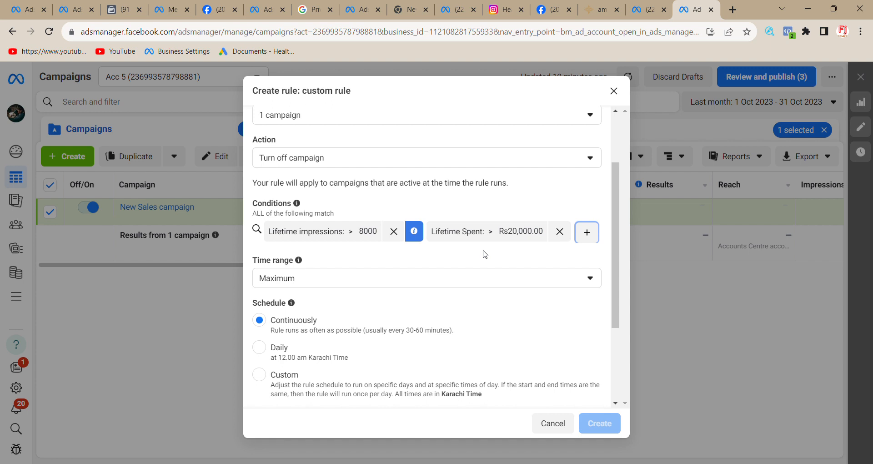
- Replace the Lifetime Spent condition with Page likes greater than 10000, and close the rule without creating it
left_click(560, 231)
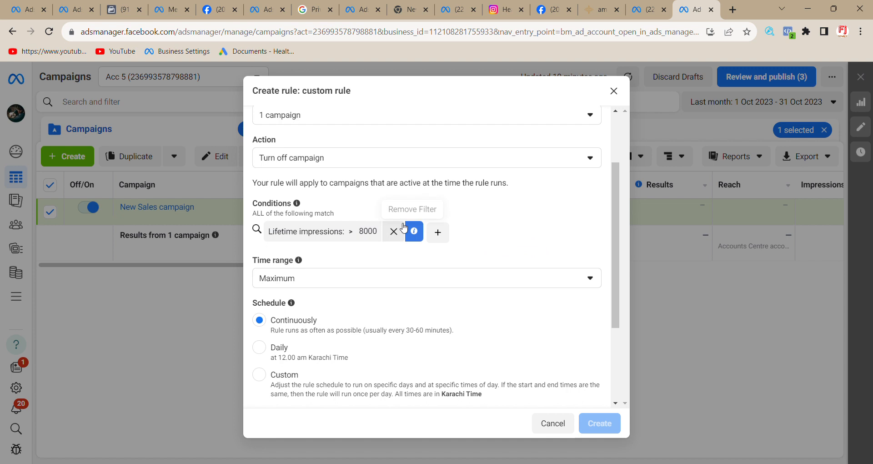
mouse_move(414, 231)
left_click(436, 236)
left_click(299, 263)
type("page")
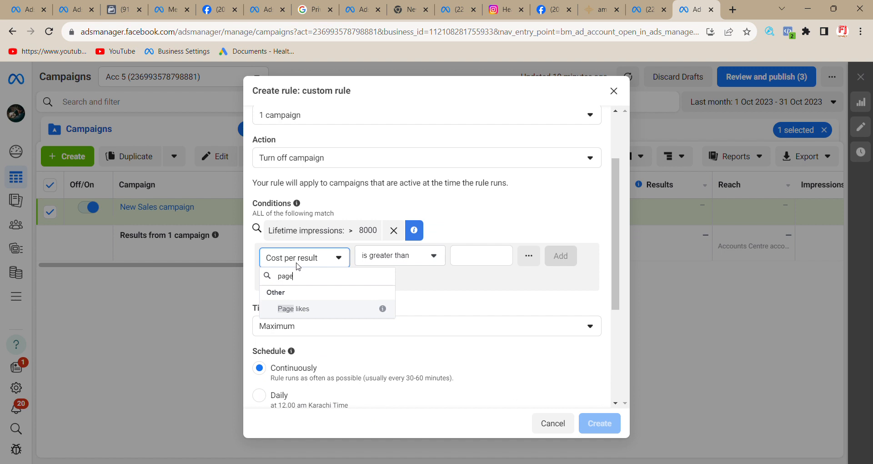
left_click(307, 312)
left_click(488, 258)
type("10000")
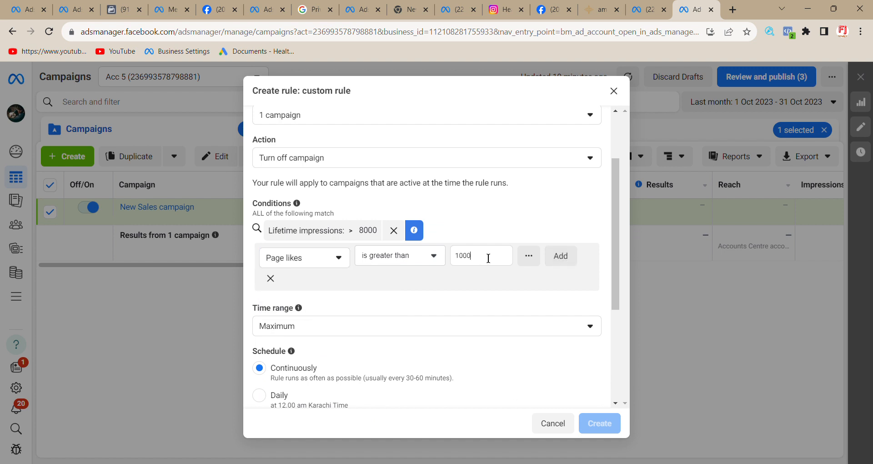
left_click(562, 255)
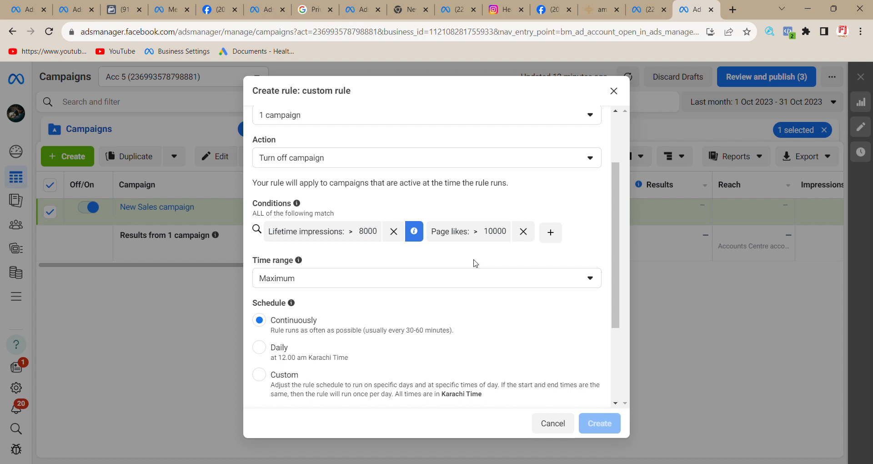
left_click(611, 90)
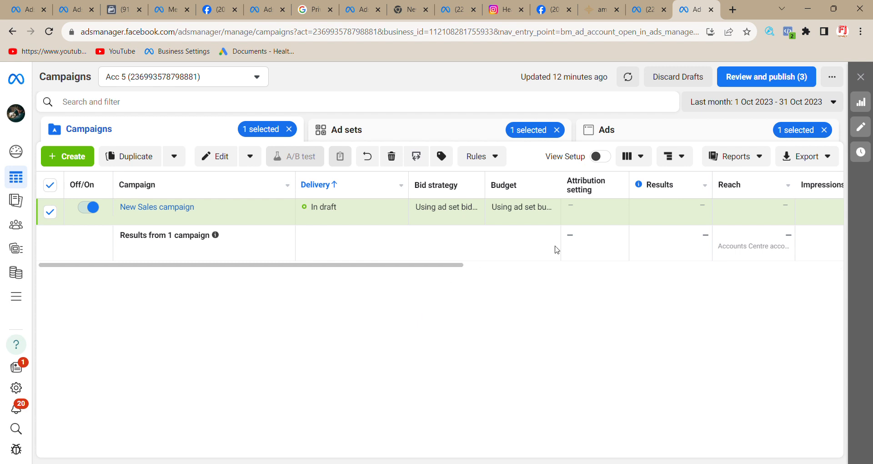
- View the column presets for the draft campaign, switch to the open Acc 4 campaigns, and apply the Performance preset there
left_click(630, 156)
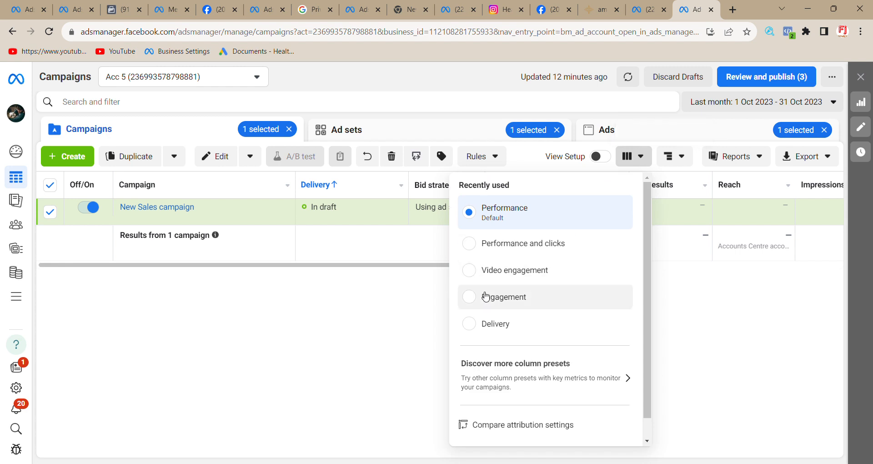
mouse_move(485, 298)
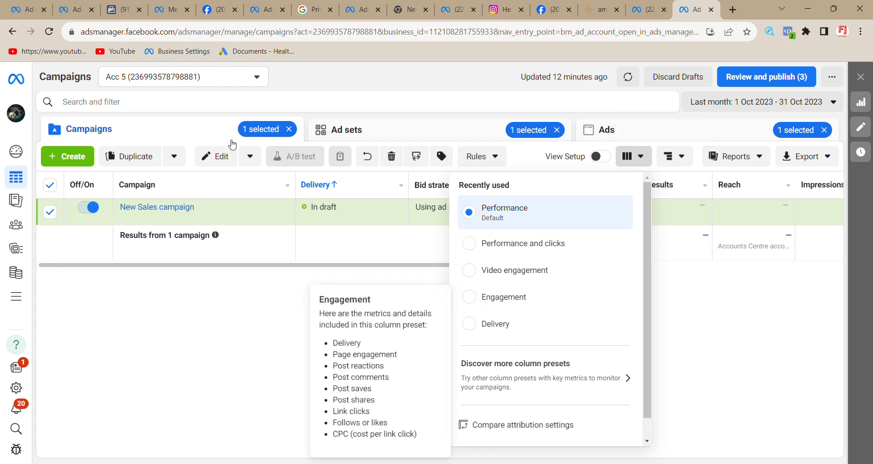
left_click(72, 9)
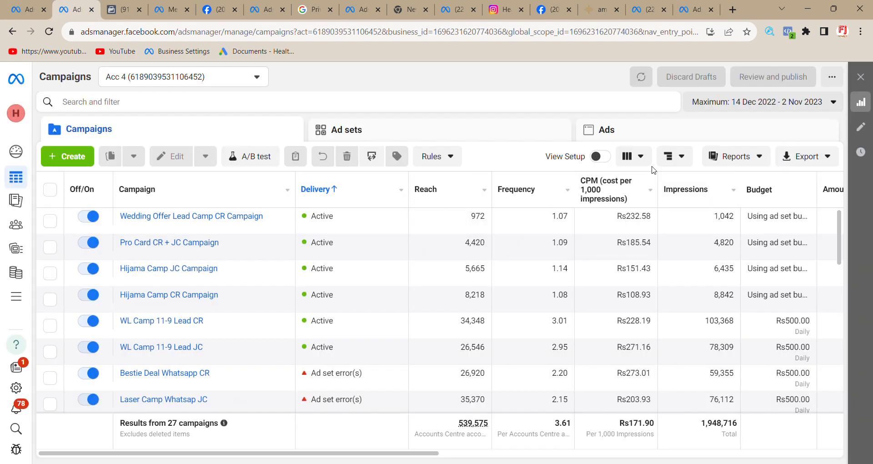
left_click(632, 156)
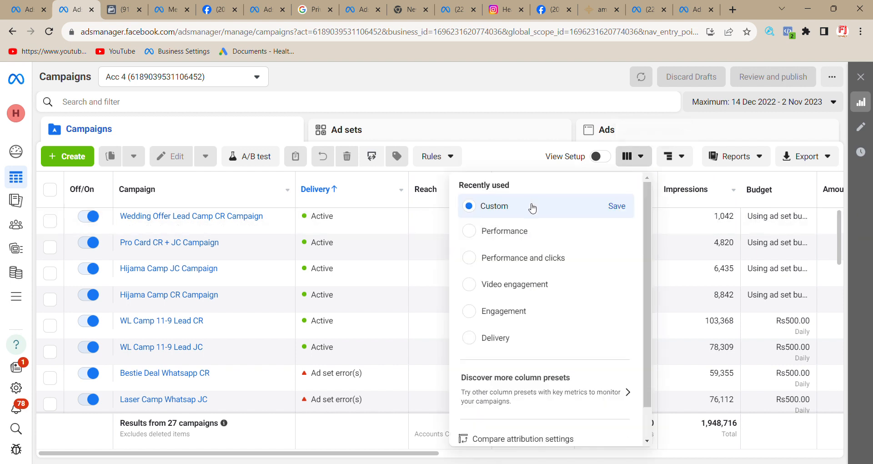
left_click(524, 232)
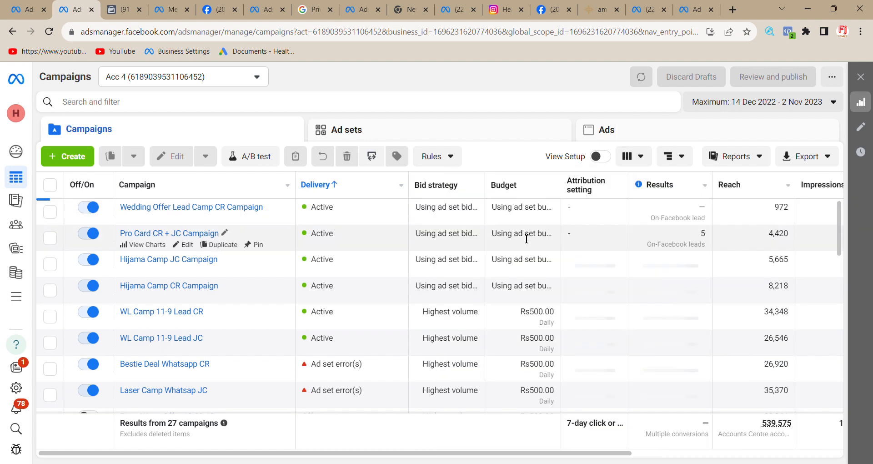
left_click_drag(245, 455, 519, 460)
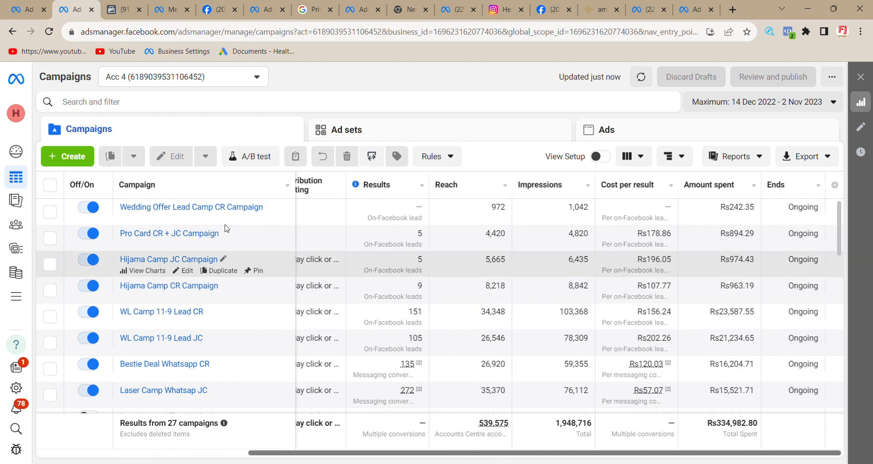
- View the campaigns with the Engagement and Delivery column presets, and check which metrics Performance and clicks includes
left_click(639, 159)
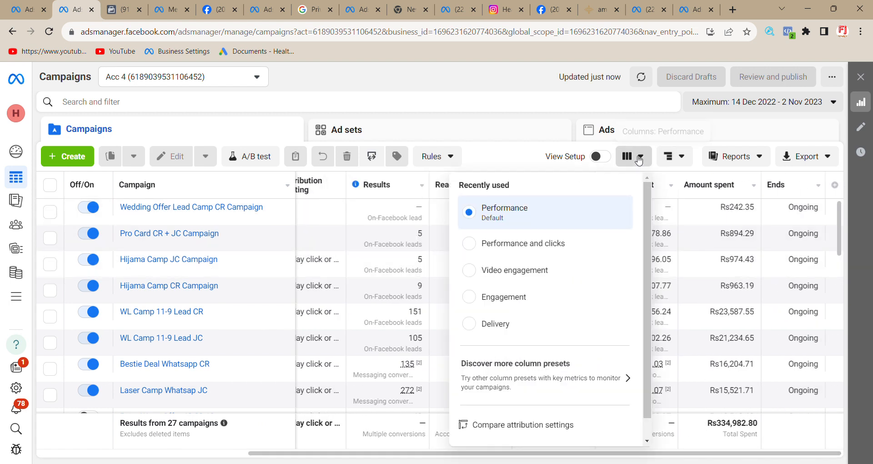
left_click(518, 304)
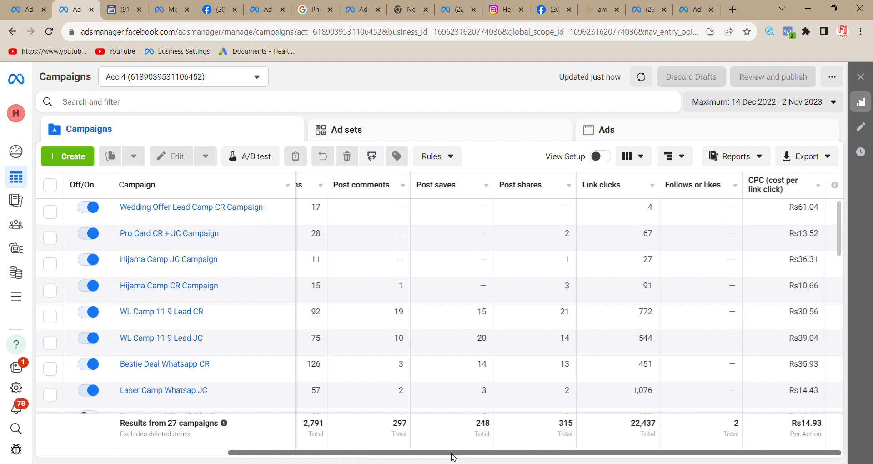
left_click(634, 156)
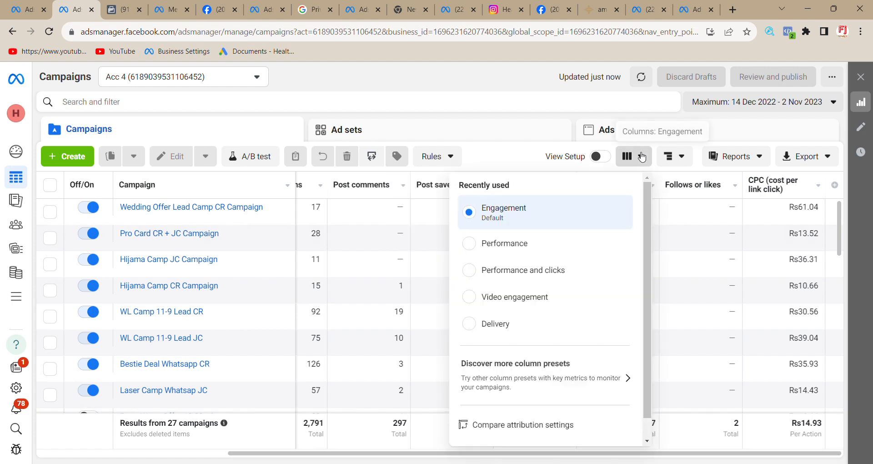
left_click(502, 335)
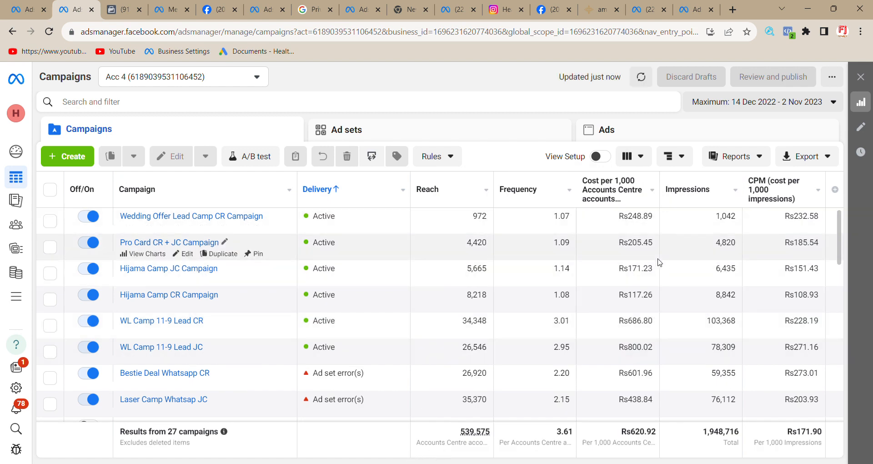
left_click(639, 158)
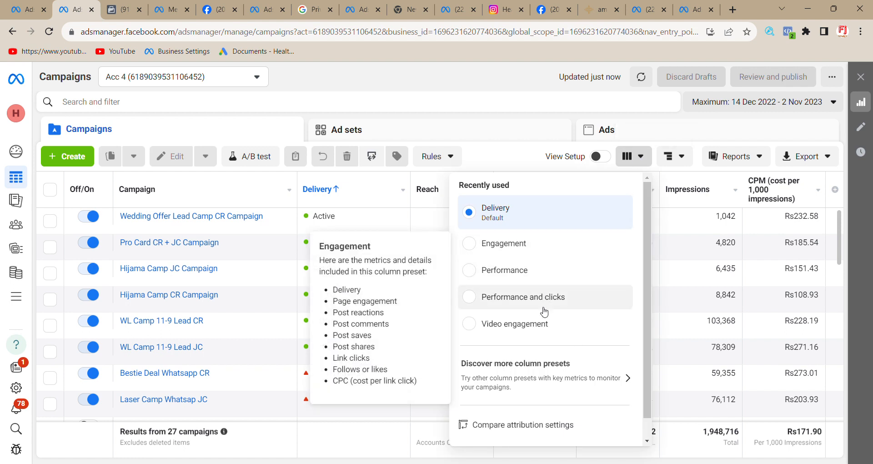
mouse_move(548, 298)
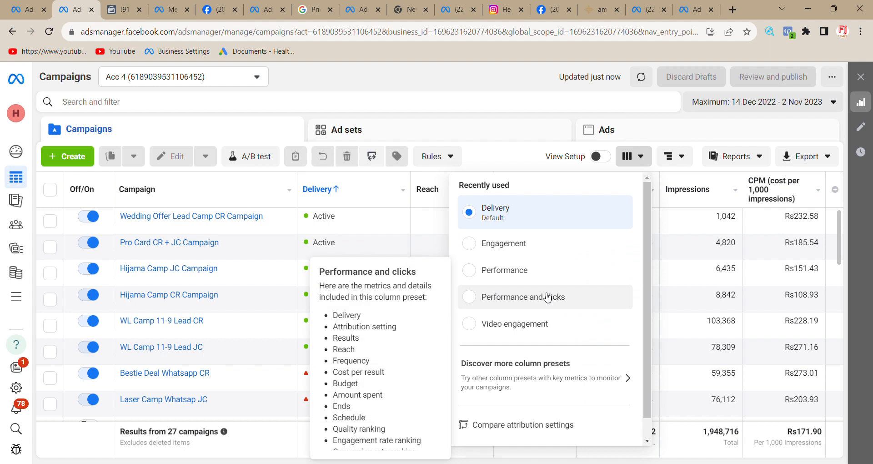
left_click(548, 298)
- Break down the campaign results by Age
left_click(673, 157)
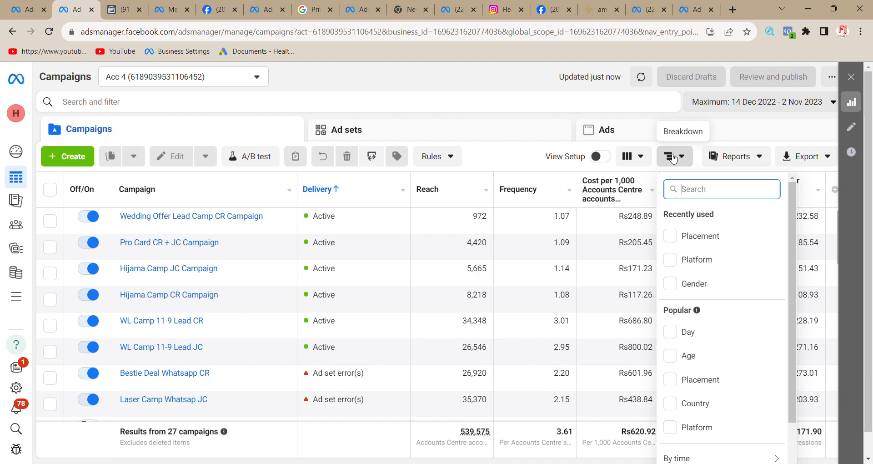
left_click(680, 363)
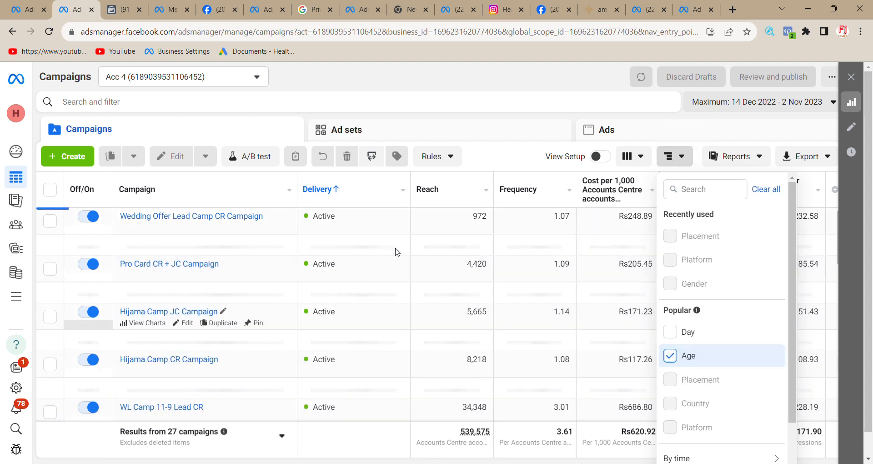
left_click(396, 68)
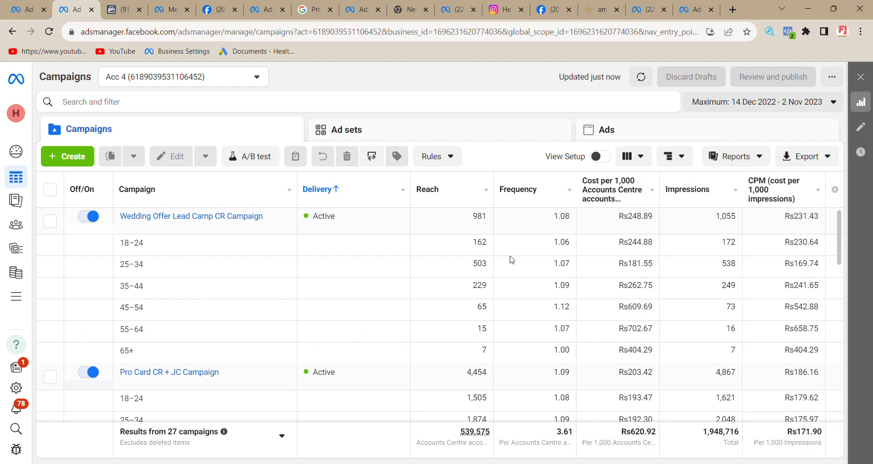
- Apply the Performance and clicks column preset and examine the cost and click metrics for each age group
left_click(633, 157)
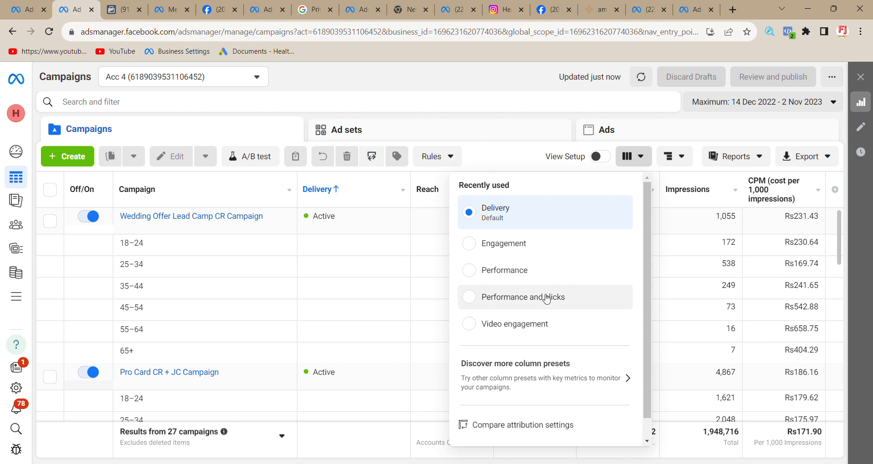
left_click(525, 291)
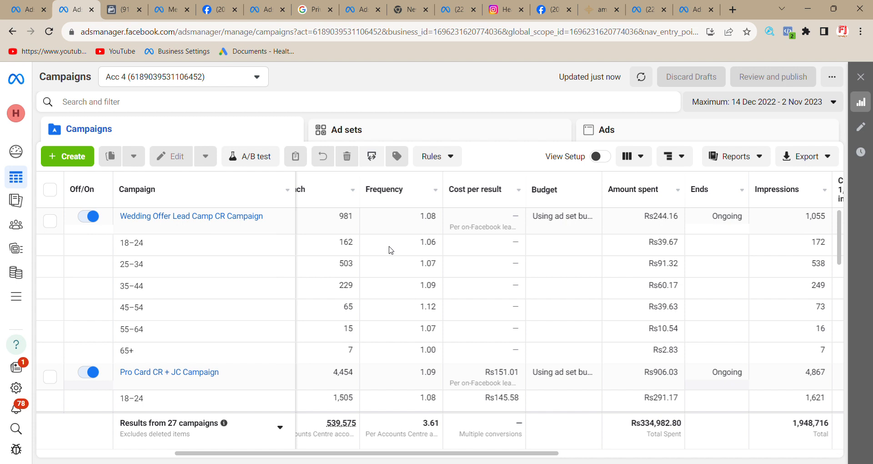
scroll(530, 263, "down", 3)
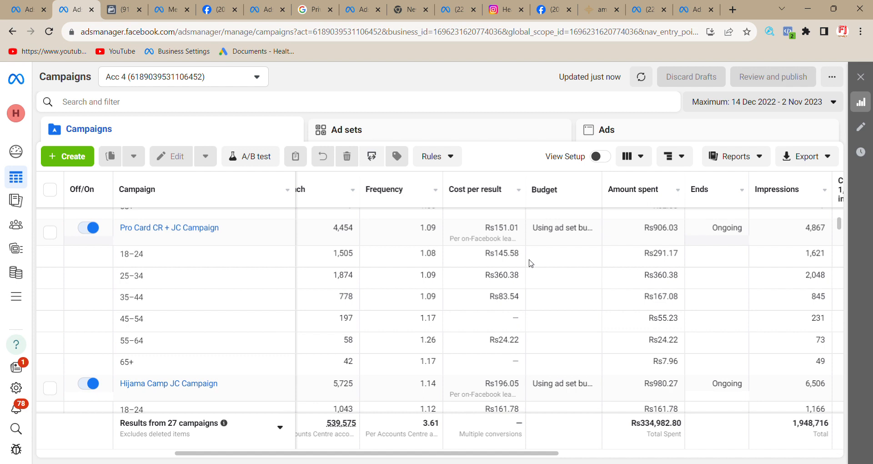
scroll(530, 263, "right", 8)
scroll(530, 263, "right", 5)
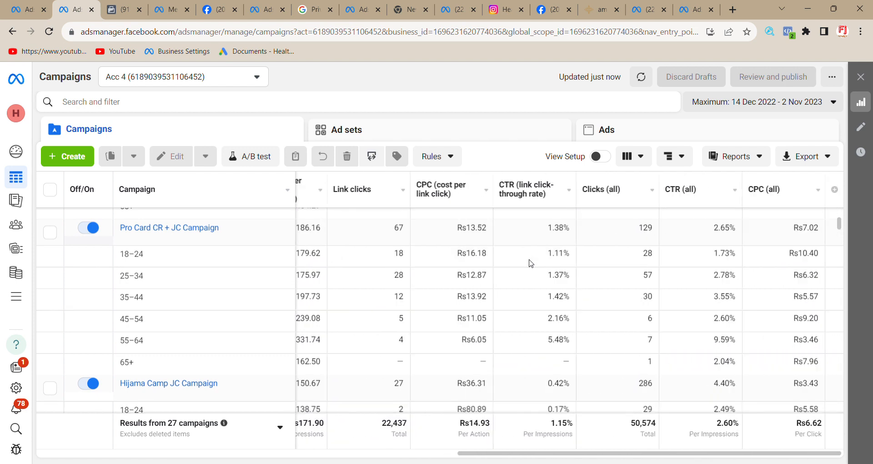
scroll(530, 263, "left", 10)
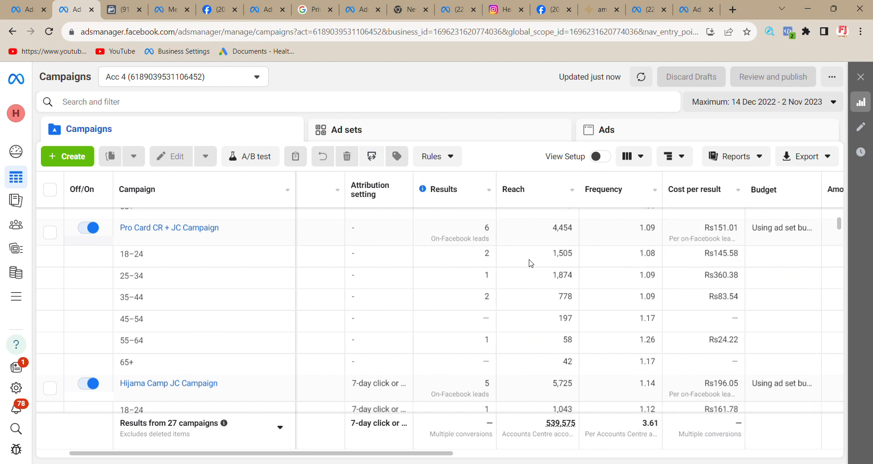
scroll(531, 263, "right", 1)
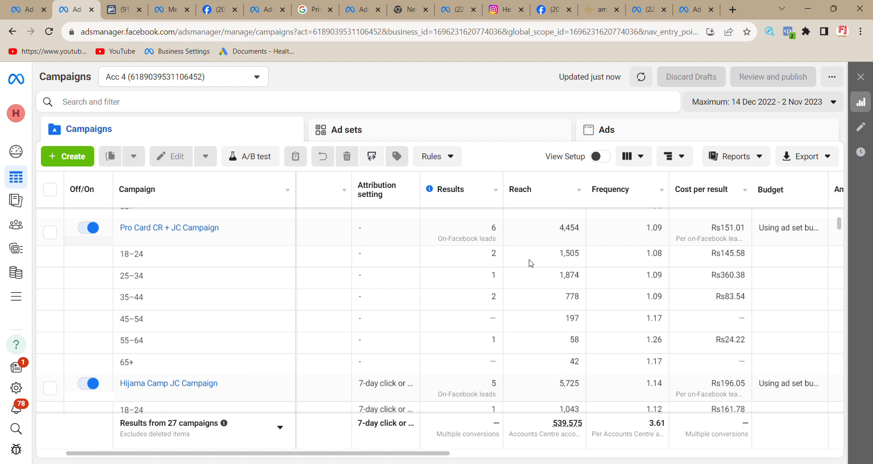
- Remove the Age breakdown from the campaign results
left_click(687, 164)
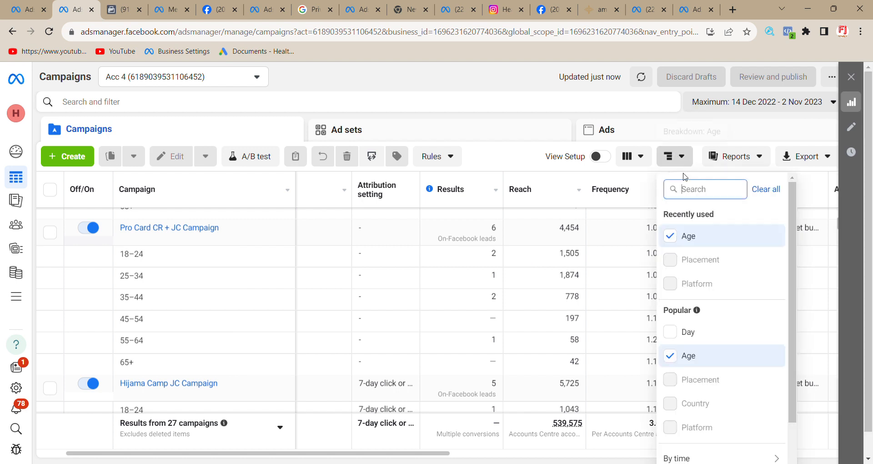
left_click(670, 237)
left_click(671, 353)
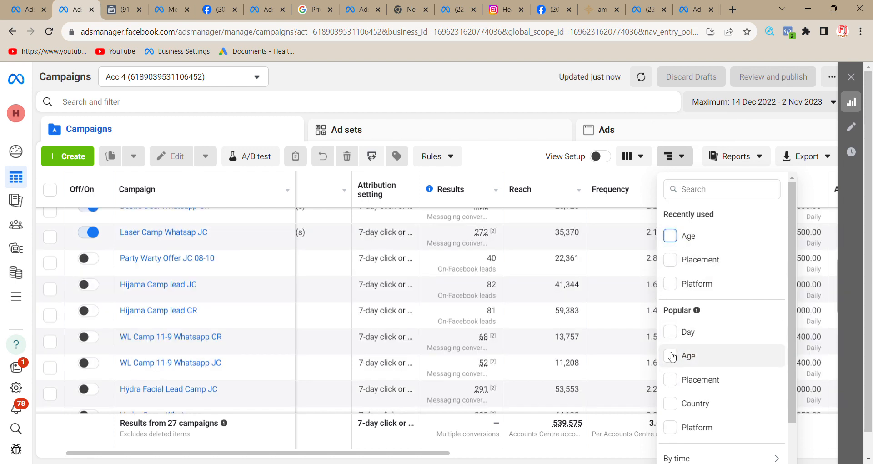
- Break down the campaign results by the Gender demographic and view the results for each gender
scroll(677, 423, "down", 2)
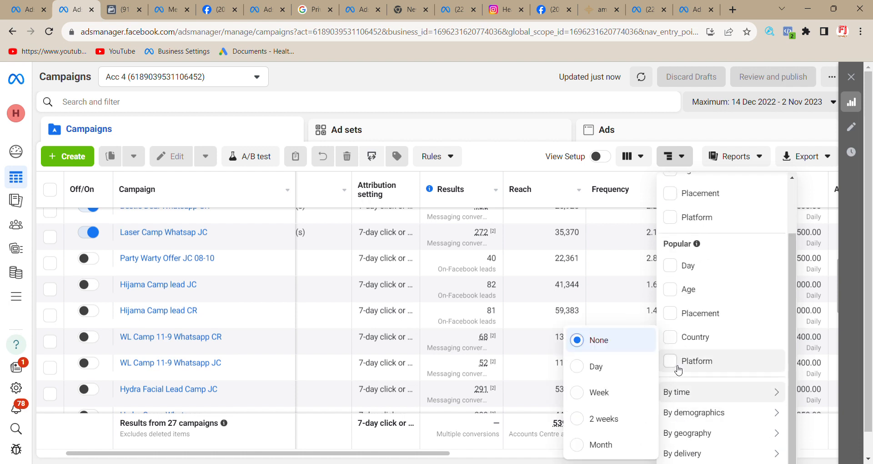
mouse_move(676, 409)
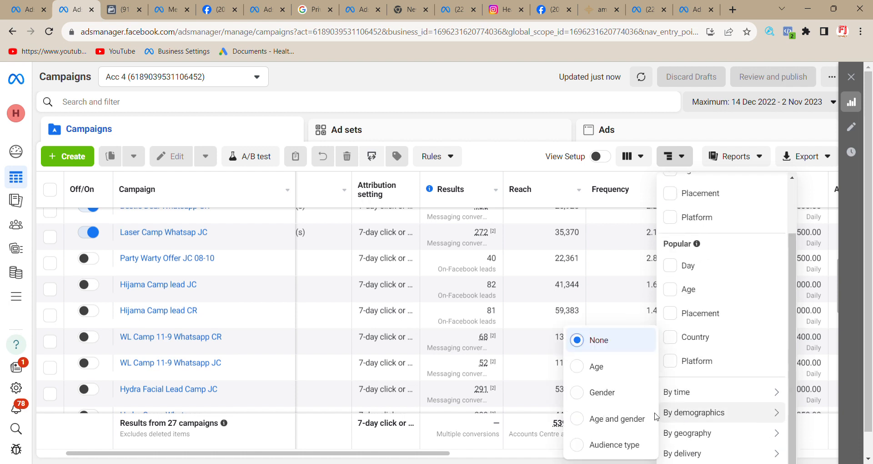
left_click(614, 394)
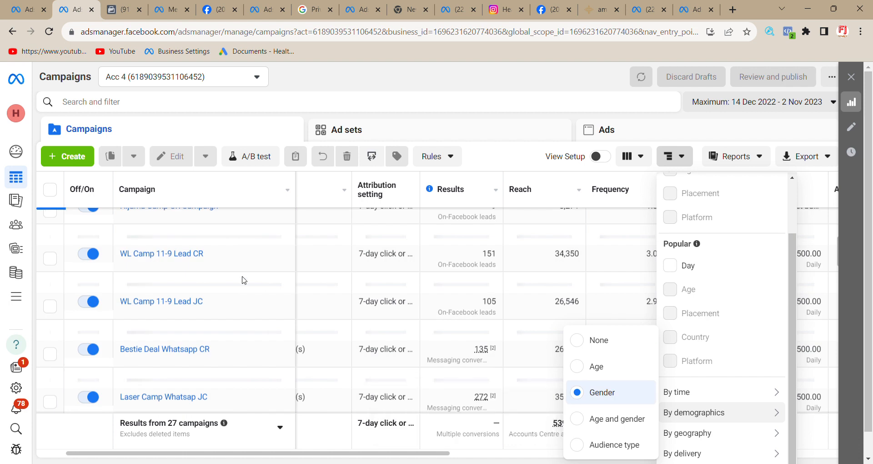
left_click(317, 453)
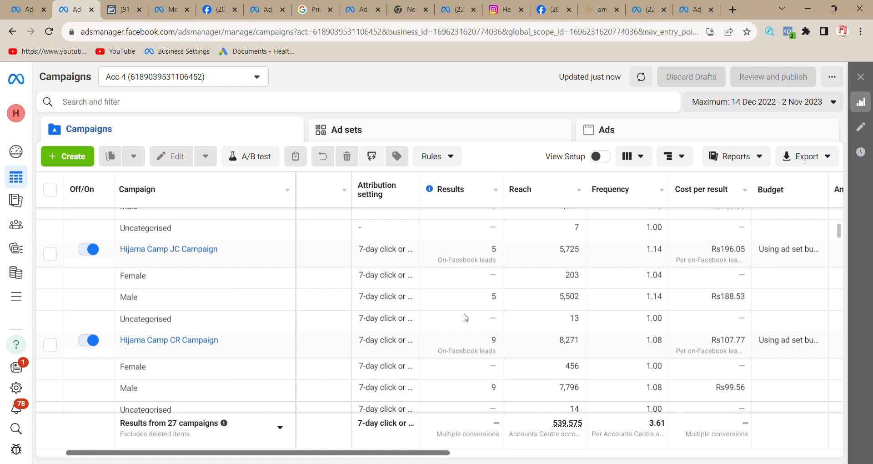
- Replace the Gender breakdown with Placement and examine each campaign's results across Facebook and Instagram placements
left_click(674, 156)
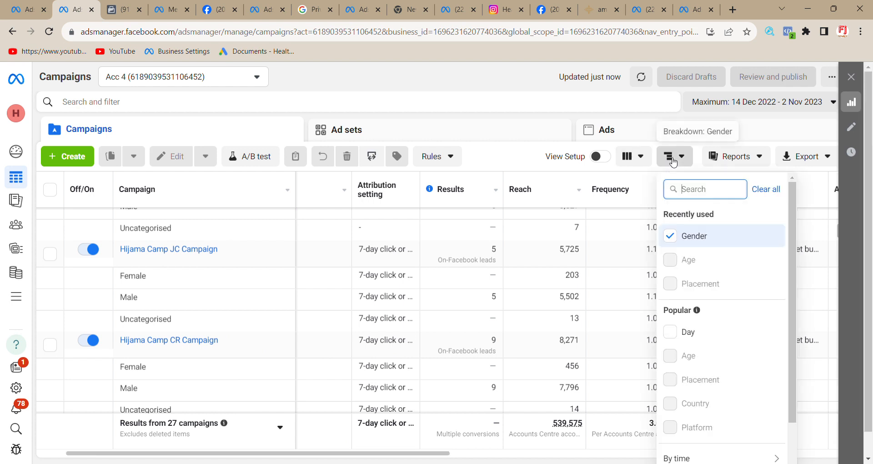
left_click(672, 237)
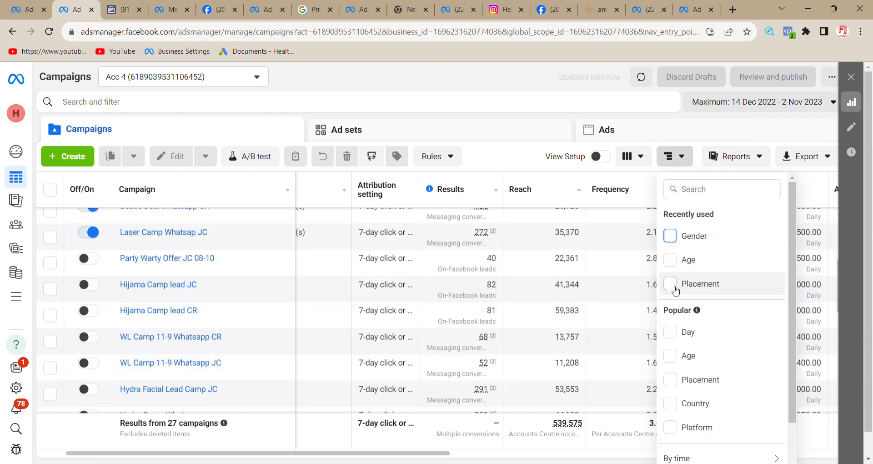
left_click(671, 285)
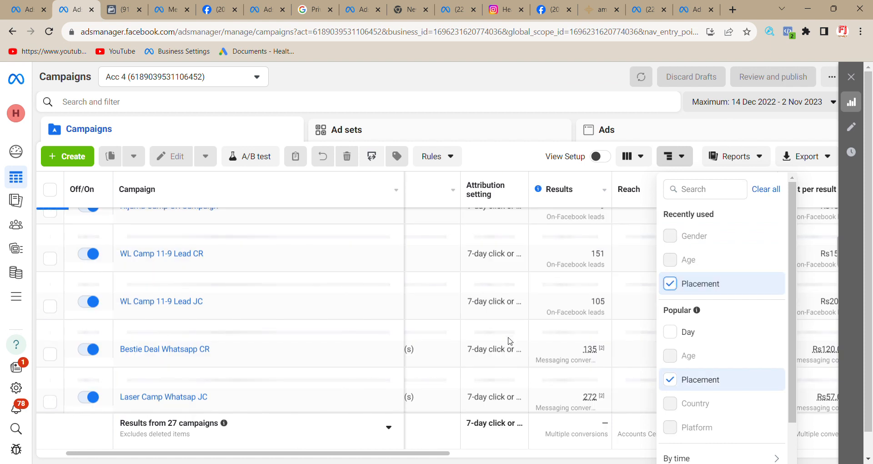
left_click(496, 82)
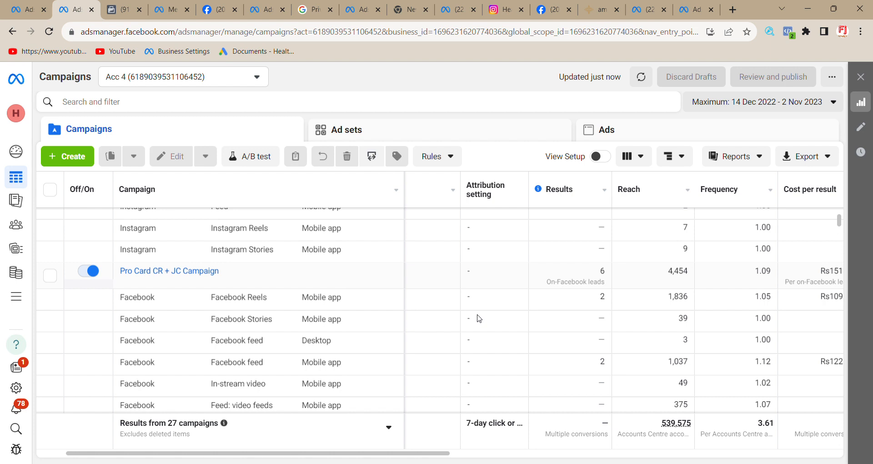
scroll(478, 318, "down", 4)
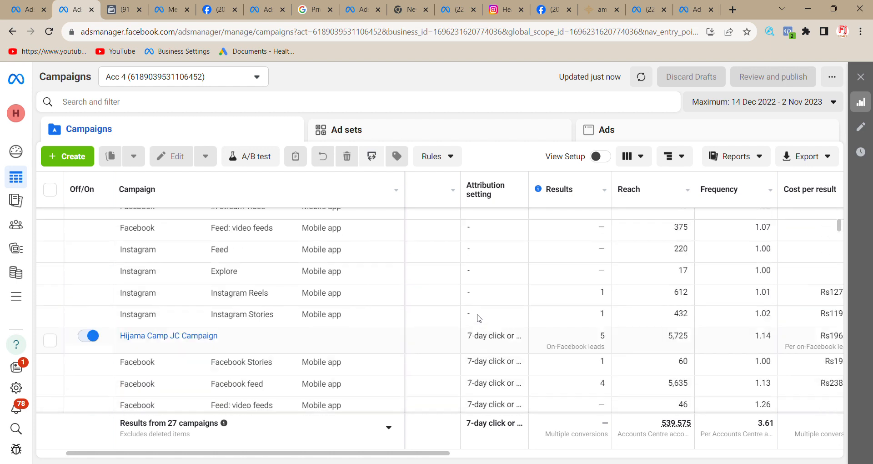